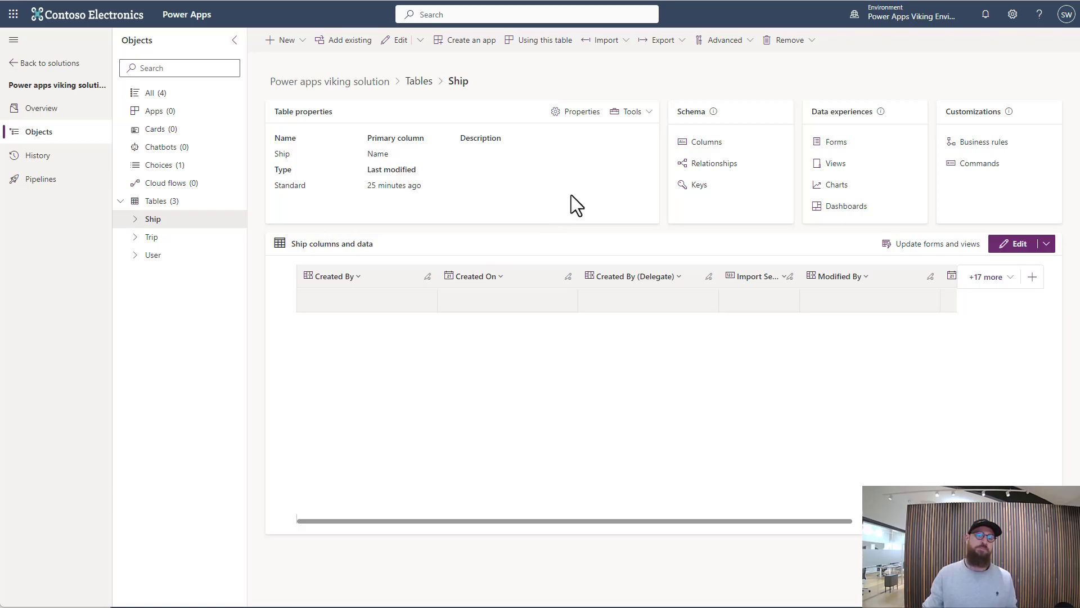
- Open the Ship table's main Information form for editing in a new browser tab and expand the editor's navigation pane
left_click(837, 145)
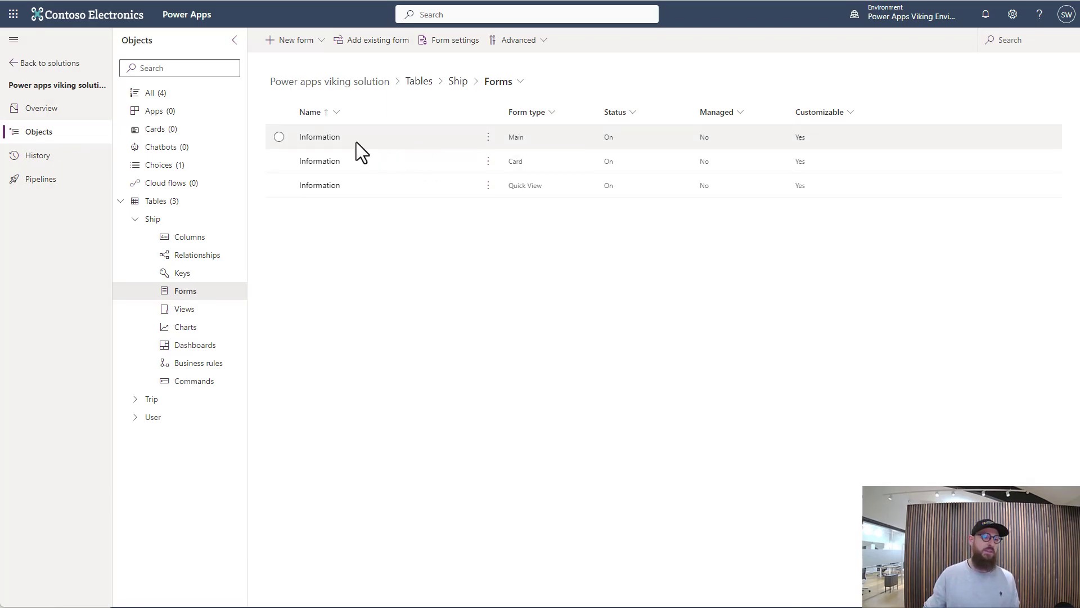
left_click(485, 140)
left_click(577, 159)
left_click(616, 180)
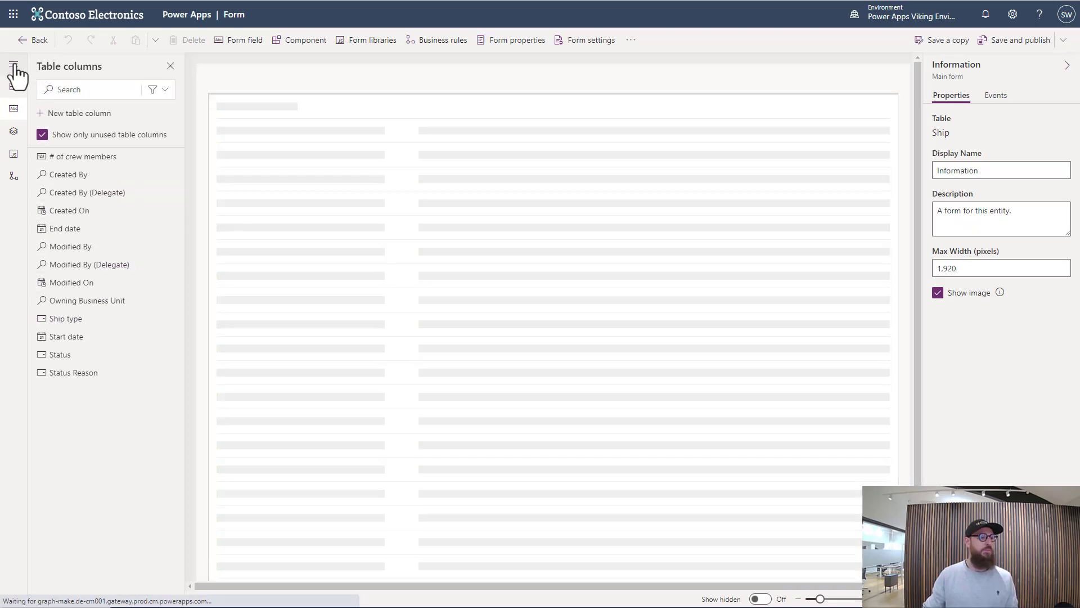
left_click(14, 64)
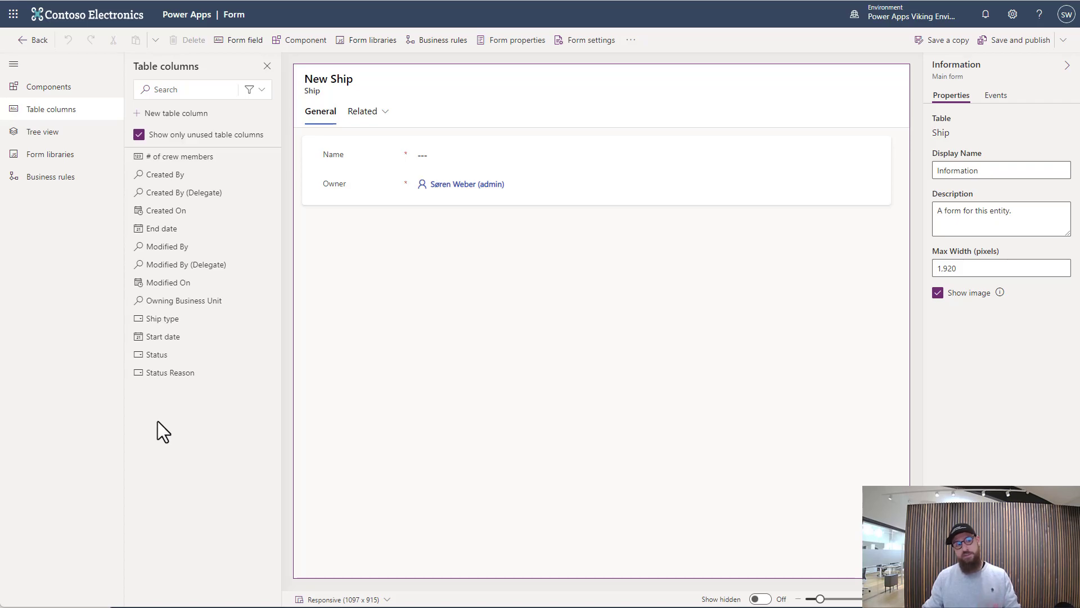
- Add the Start date, End date, Ship type and # of crew members columns to the form's General section
left_click(177, 342)
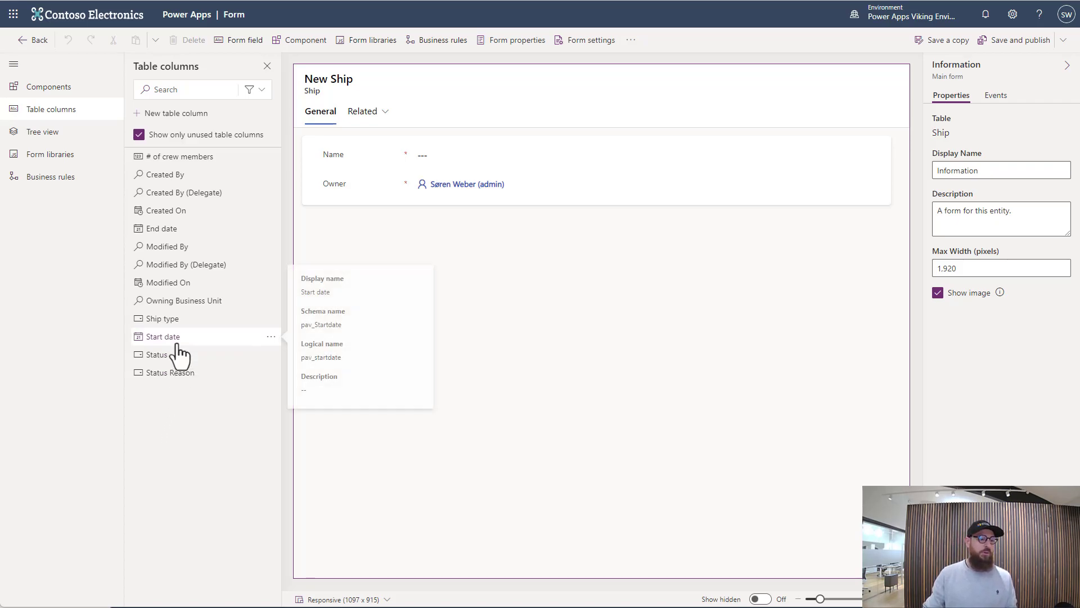
left_click(169, 229)
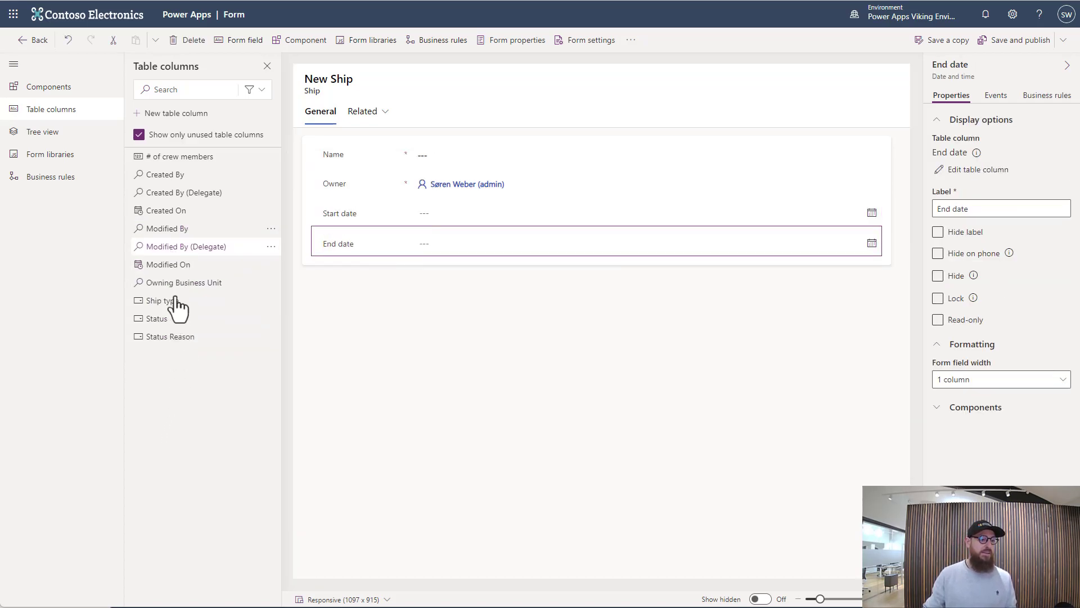
left_click(168, 303)
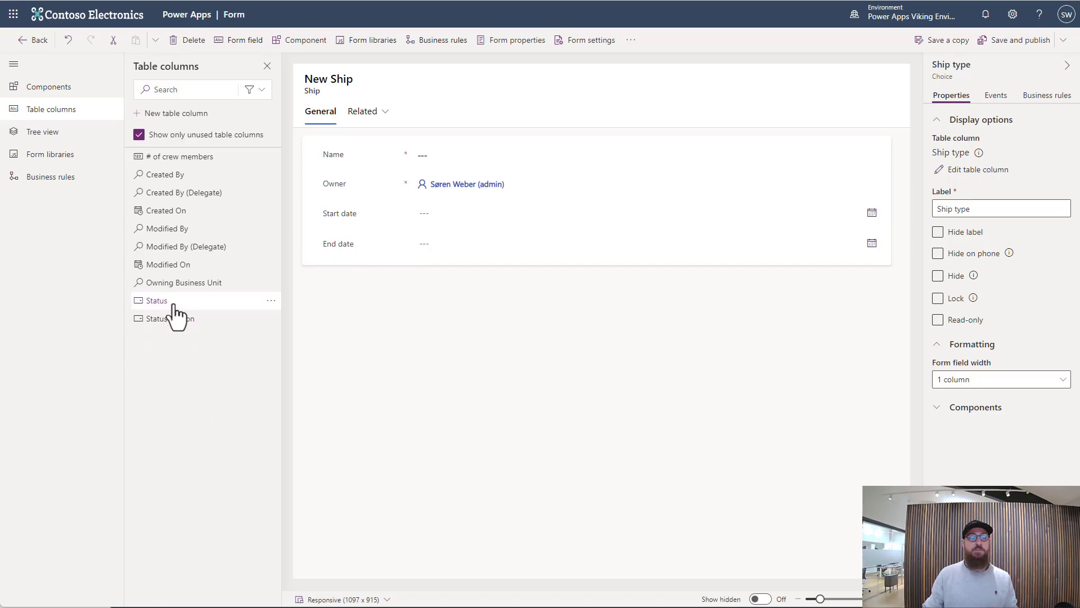
left_click(188, 157)
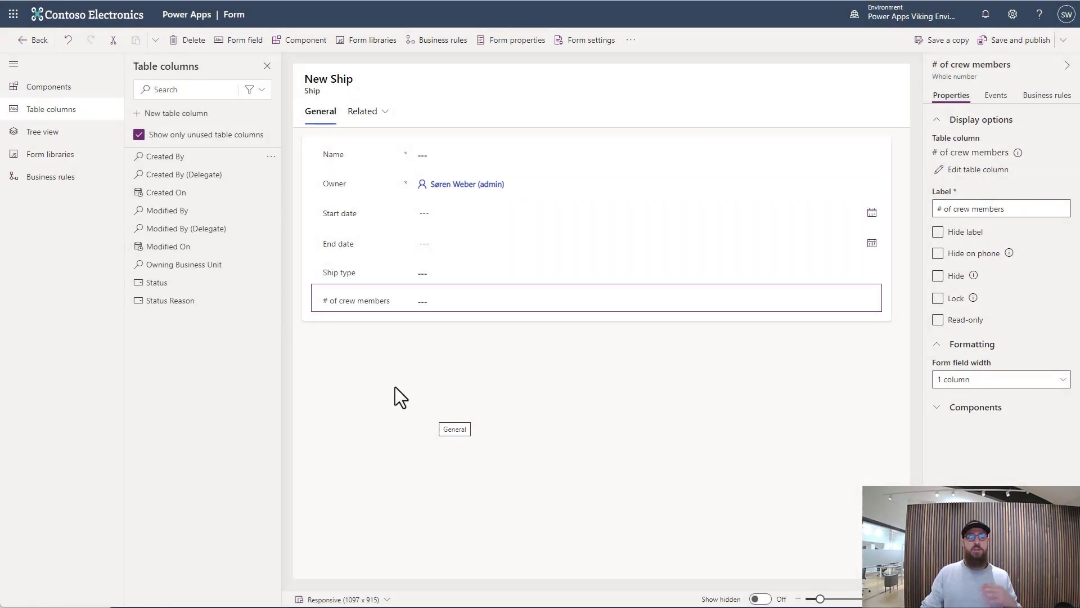
- Add a 1-column tab to the Ship form and set its label to Trip
left_click(64, 89)
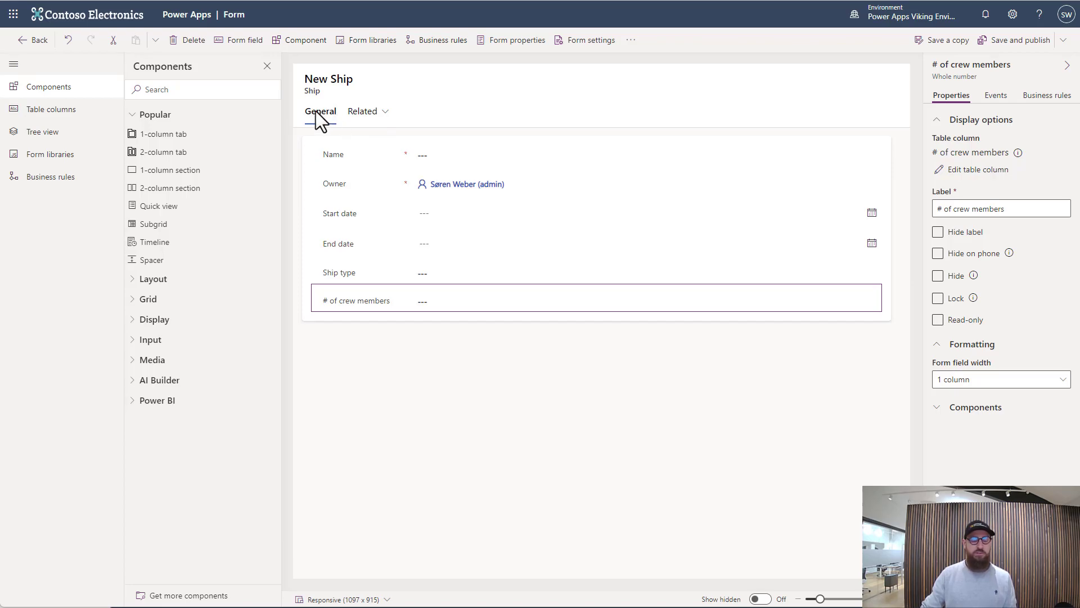
left_click(308, 144)
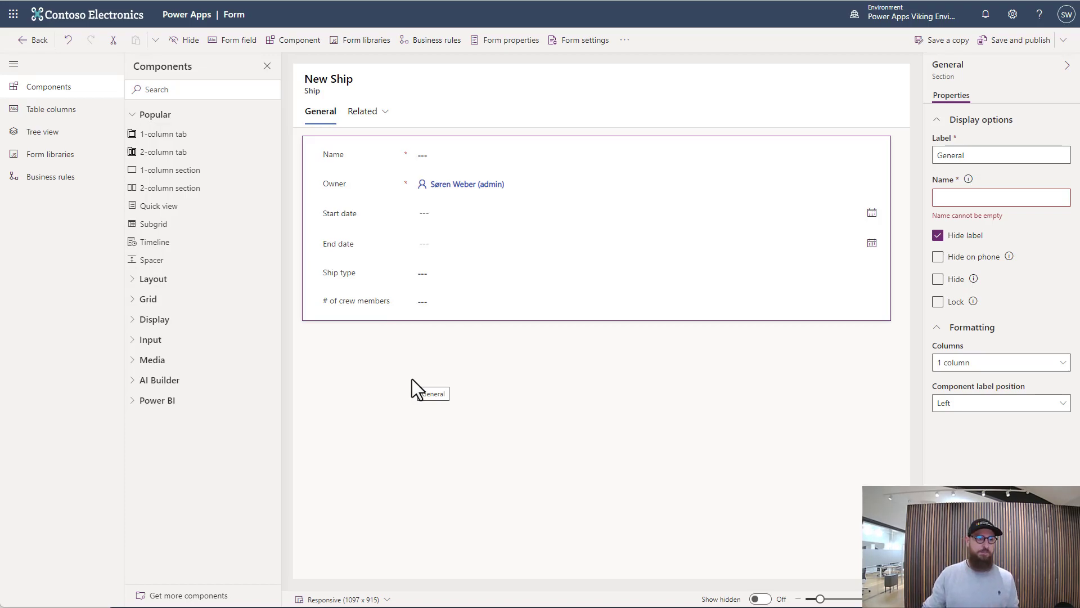
left_click(318, 110)
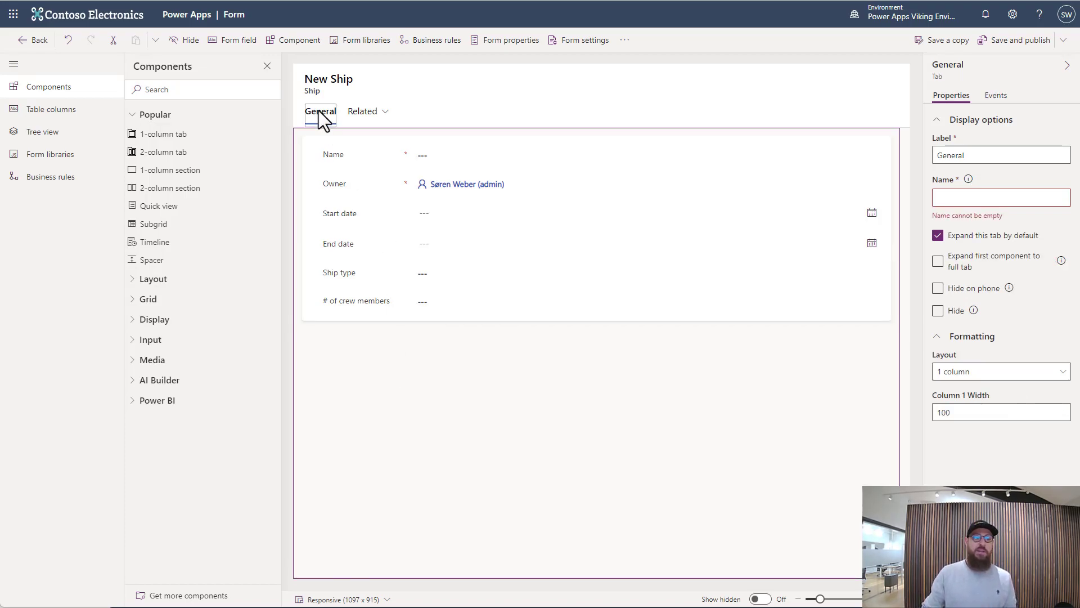
left_click(309, 142)
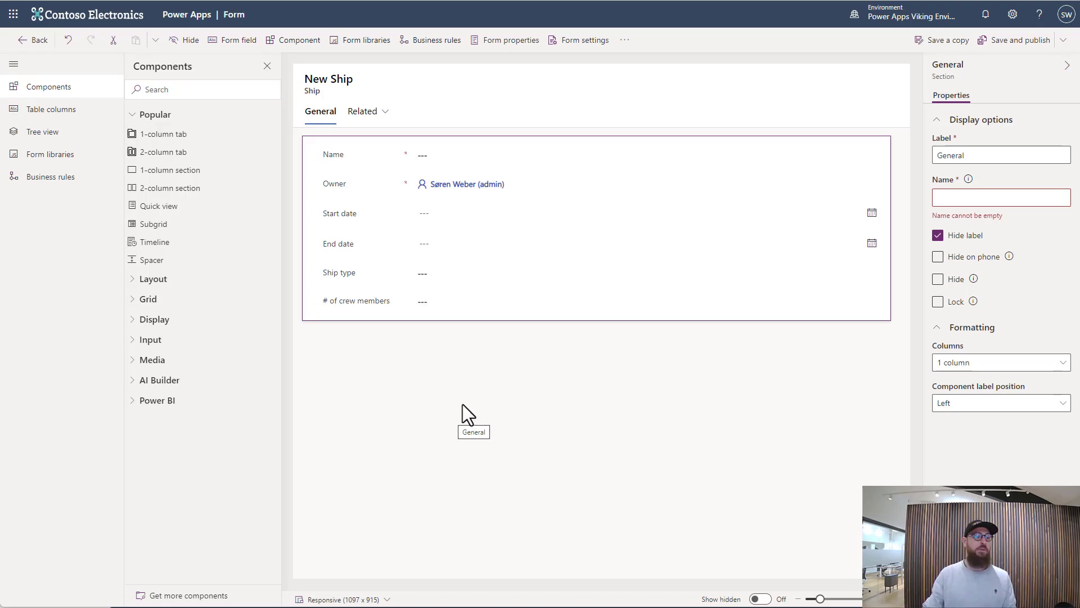
left_click(181, 135)
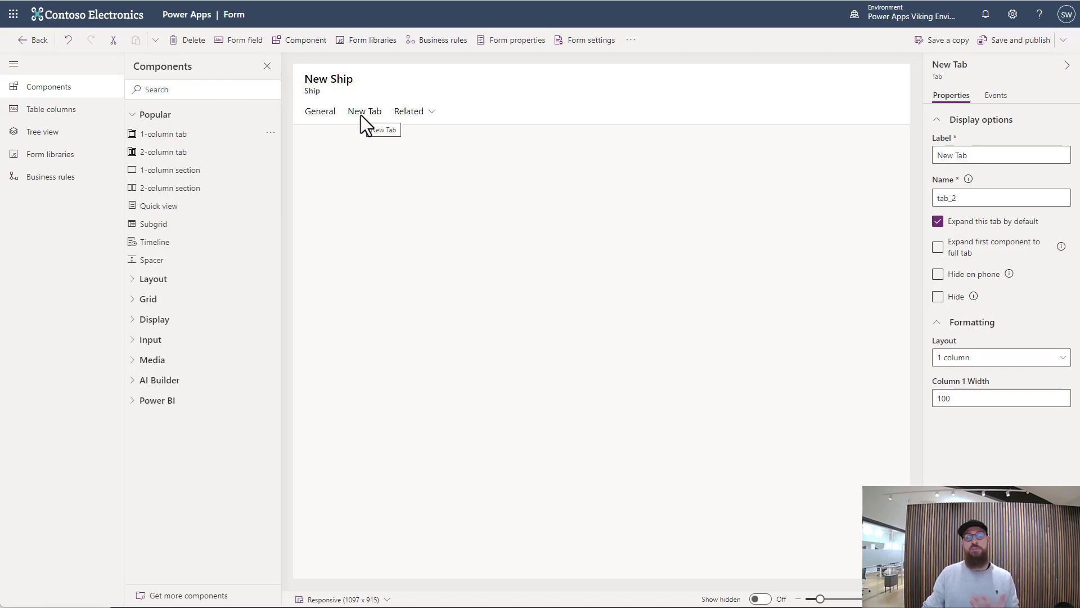
left_click(360, 115)
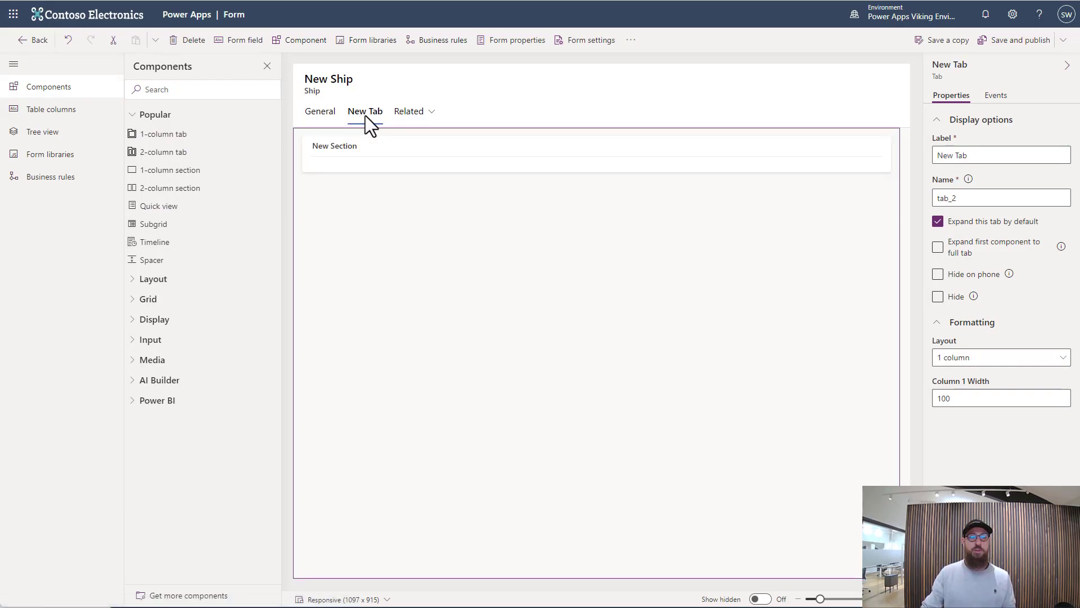
left_click(979, 155)
key("ctrl+a")
type("Trip")
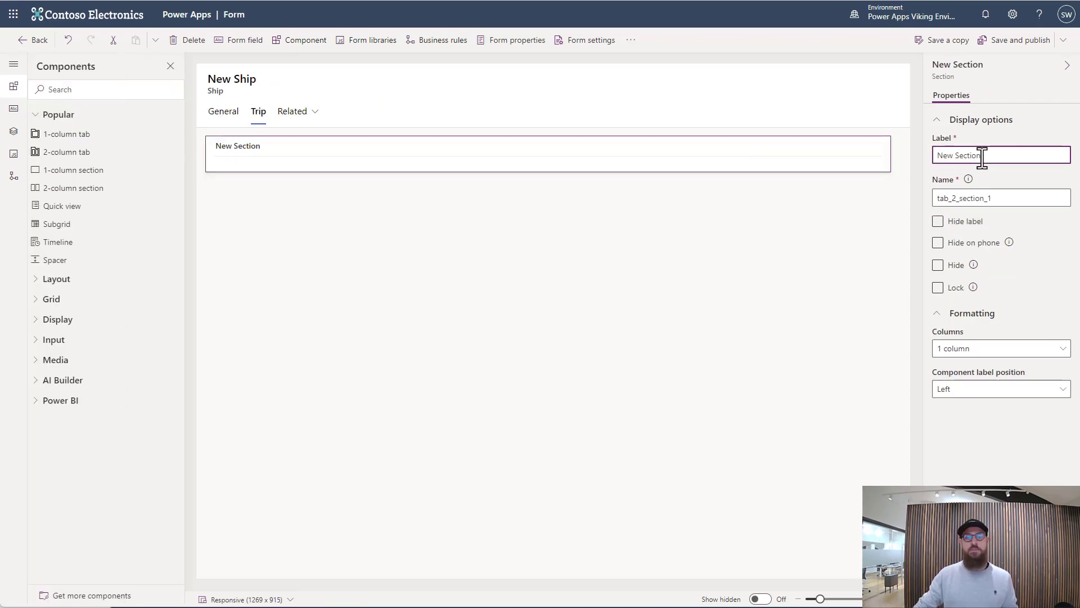
- Set both the label and the name of the Trip tab's section to trip_section, and hide its label
triple_click(982, 158)
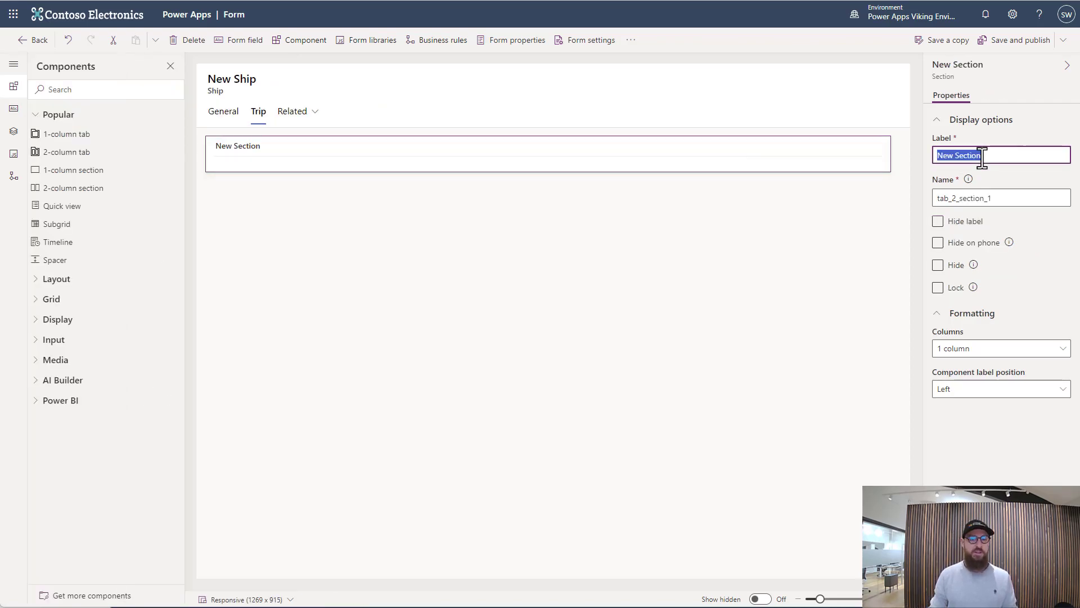
type("trip")
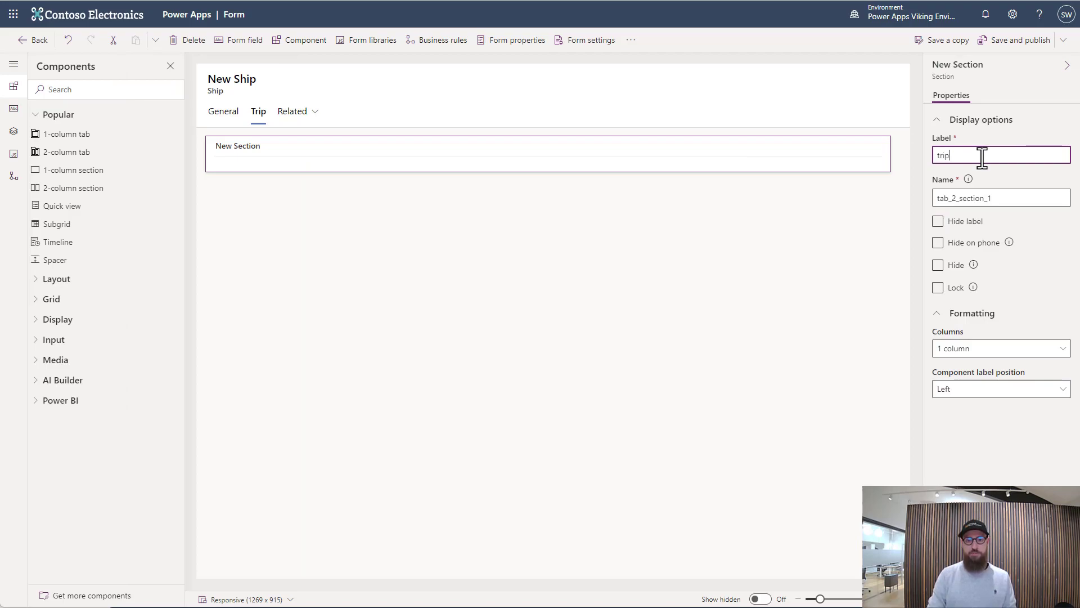
type("_section")
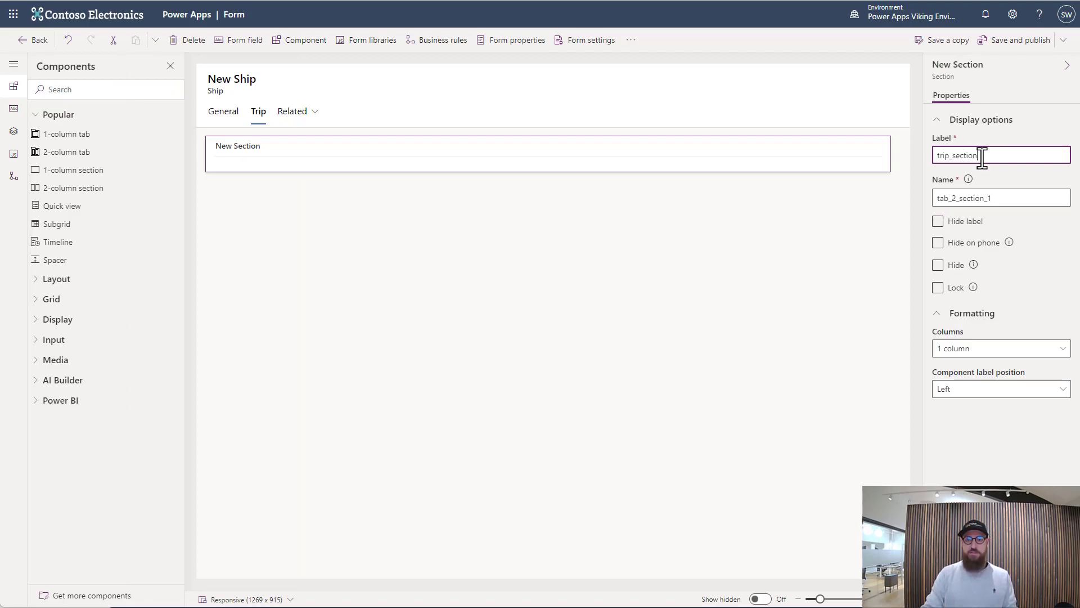
double_click(983, 158)
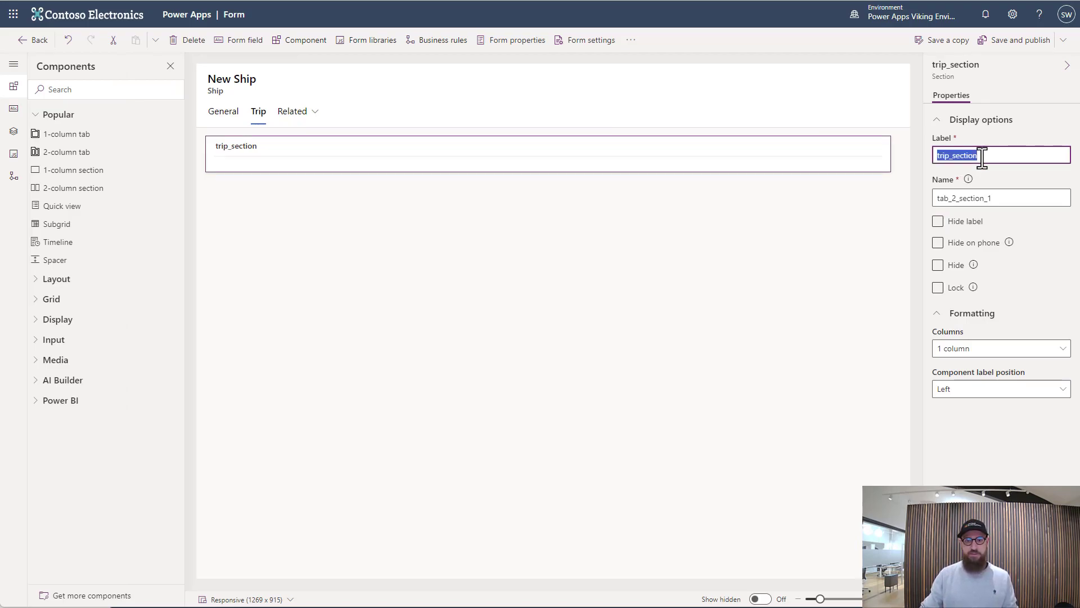
double_click(982, 158)
key("ctrl+c")
left_click(998, 200)
key("ctrl+a")
key("ctrl+v")
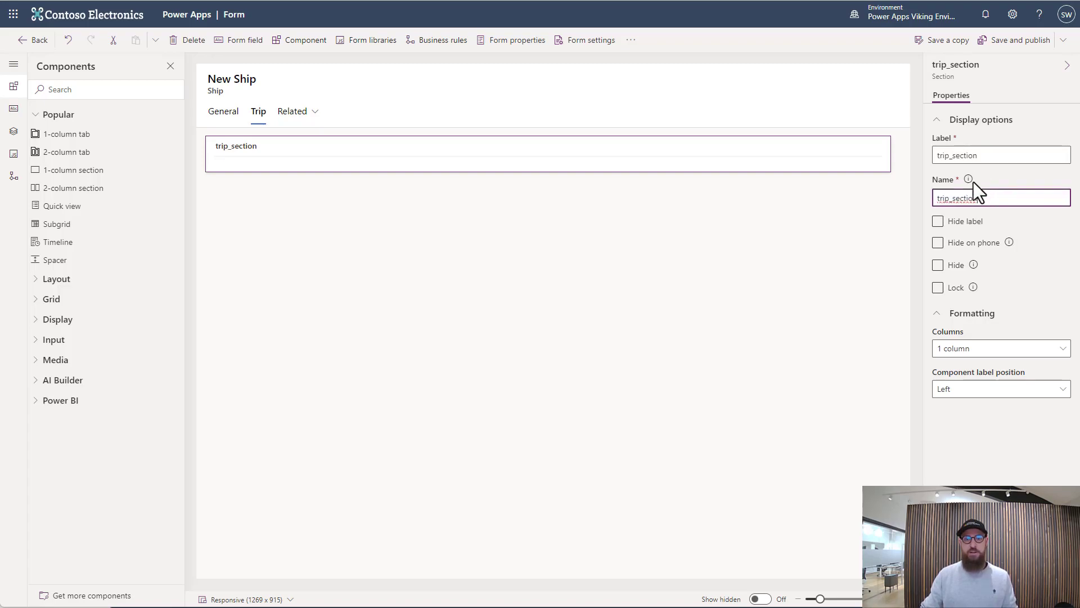
left_click(937, 222)
left_click(938, 221)
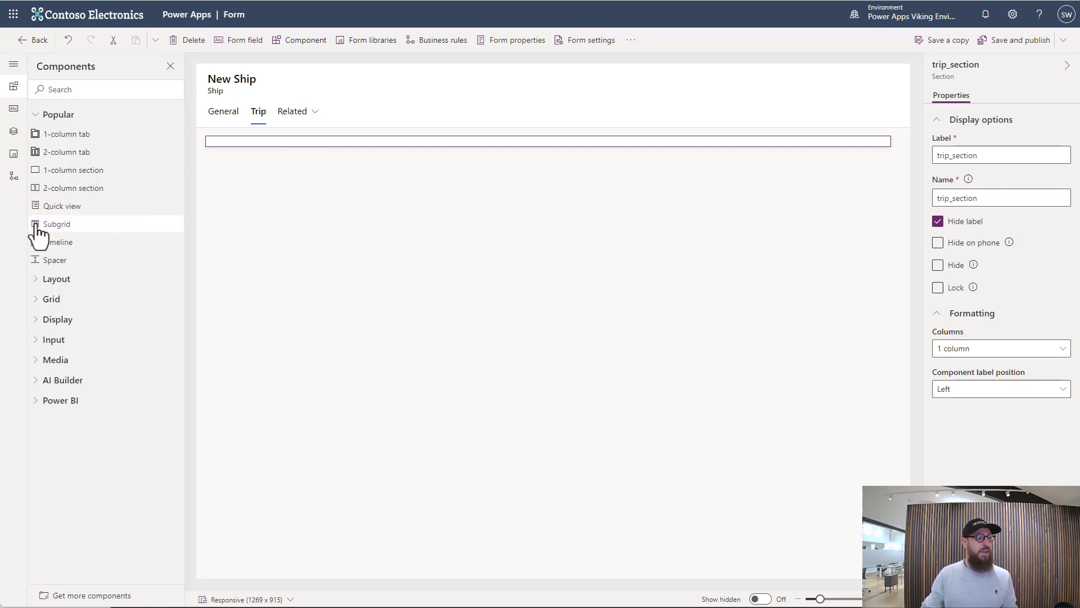
- Insert a subgrid in the Trip tab's section that shows related records from the Trips (Ship) table
left_click(60, 227)
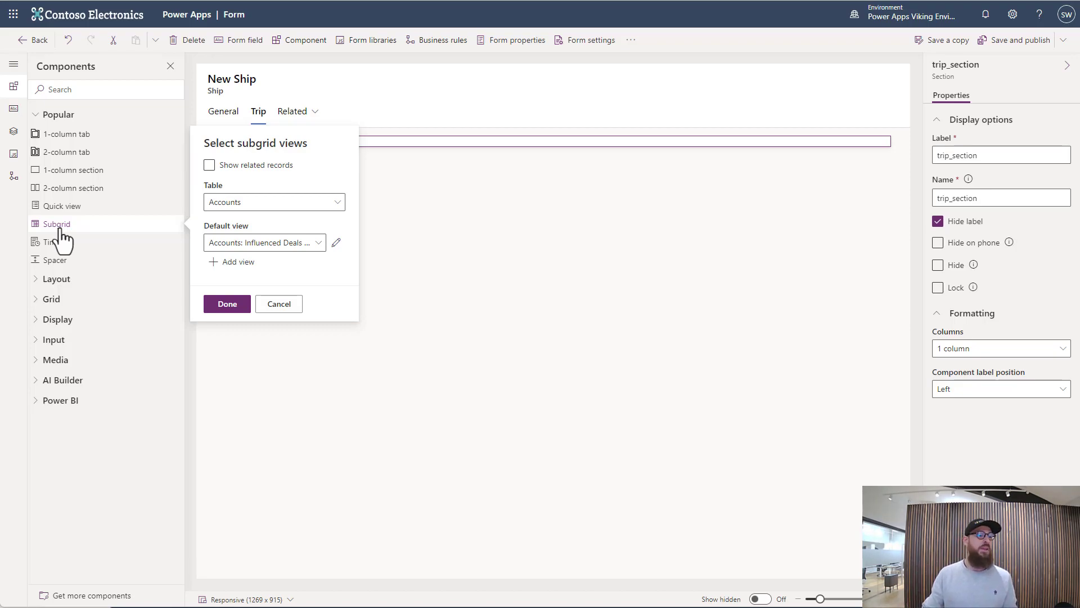
left_click(210, 165)
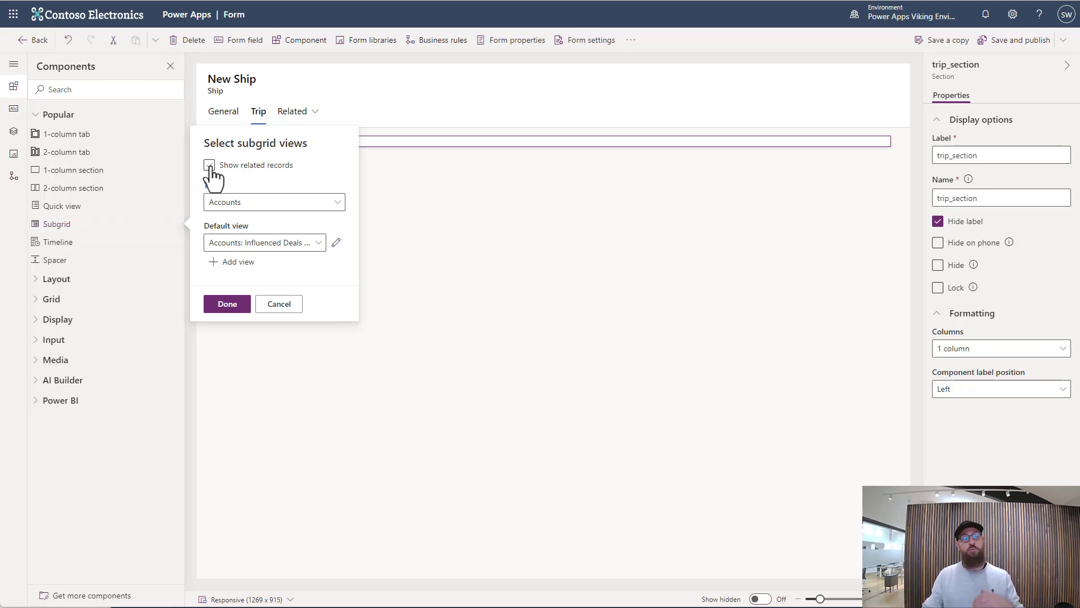
left_click(210, 165)
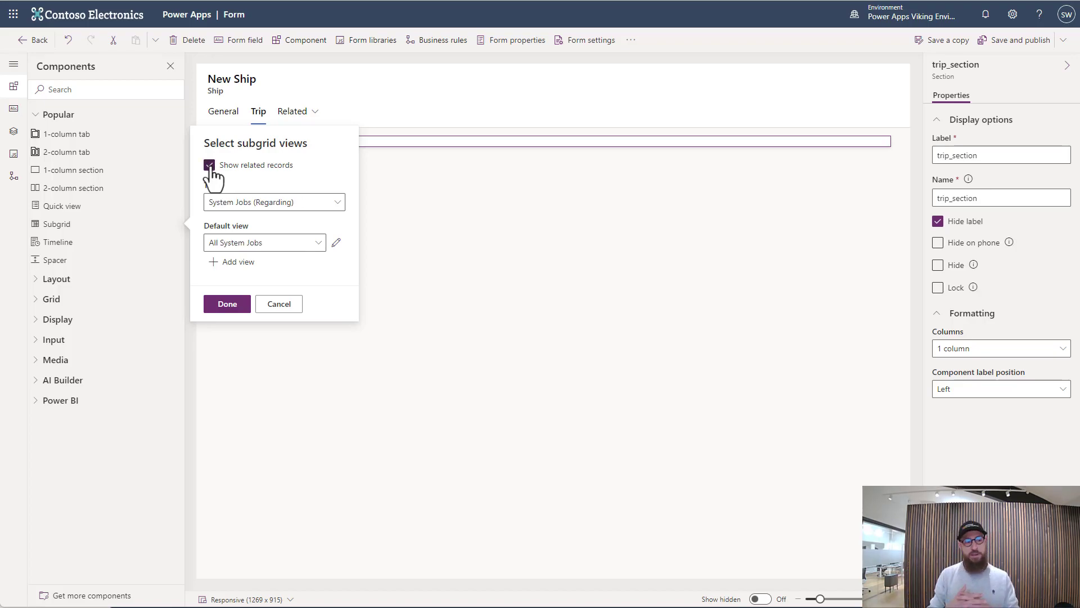
left_click(237, 204)
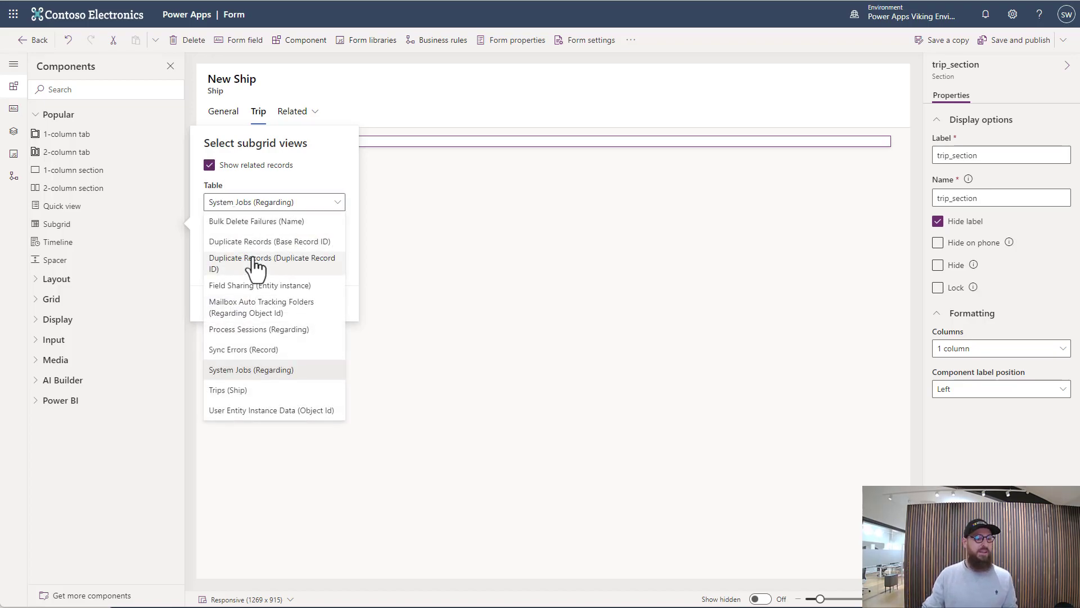
left_click(277, 392)
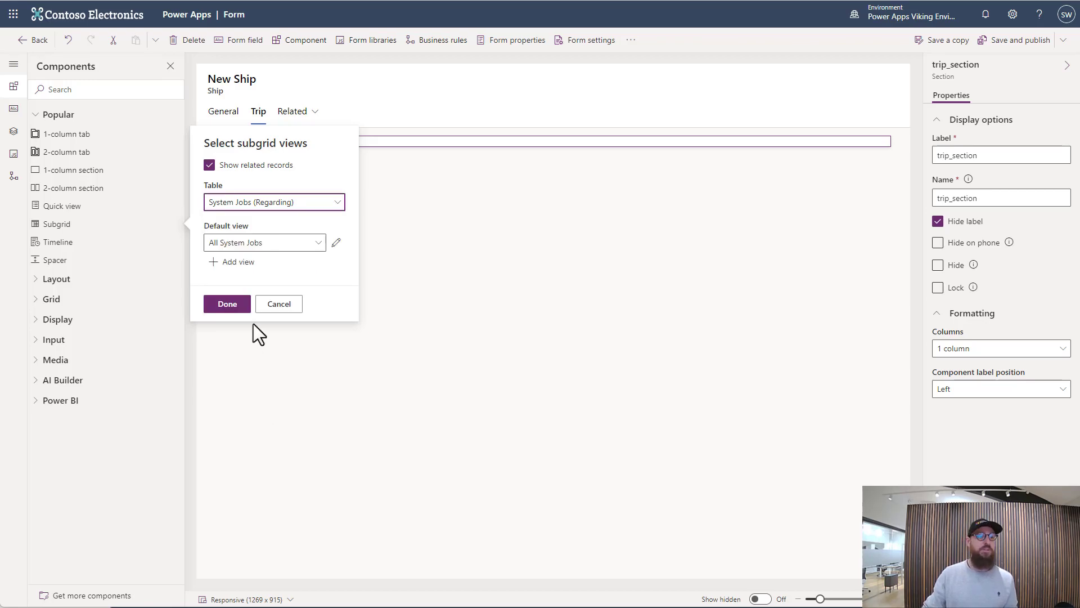
left_click(230, 307)
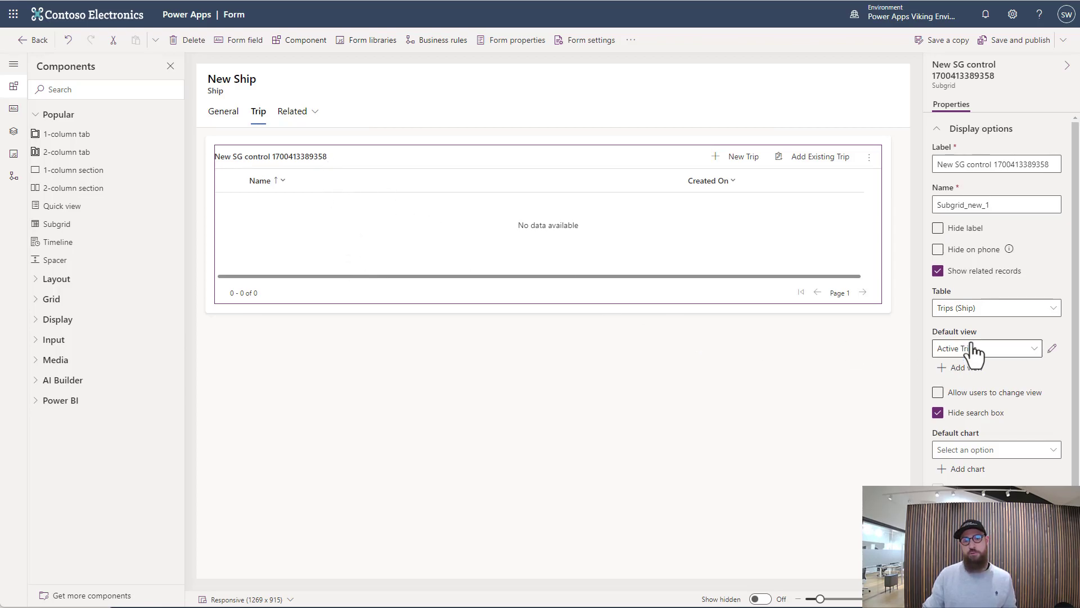
- Hide the subgrid's label, set the label to "trip subgrid" and the name to trip_subgrid
left_click(937, 228)
left_click(977, 164)
key("ctrl+a")
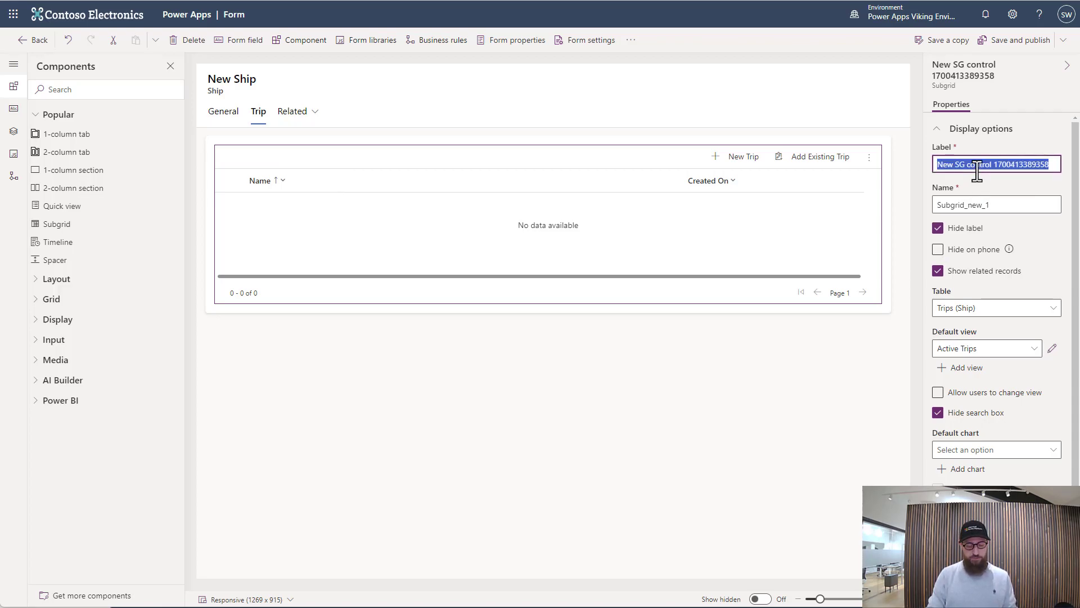
type("trip subgr")
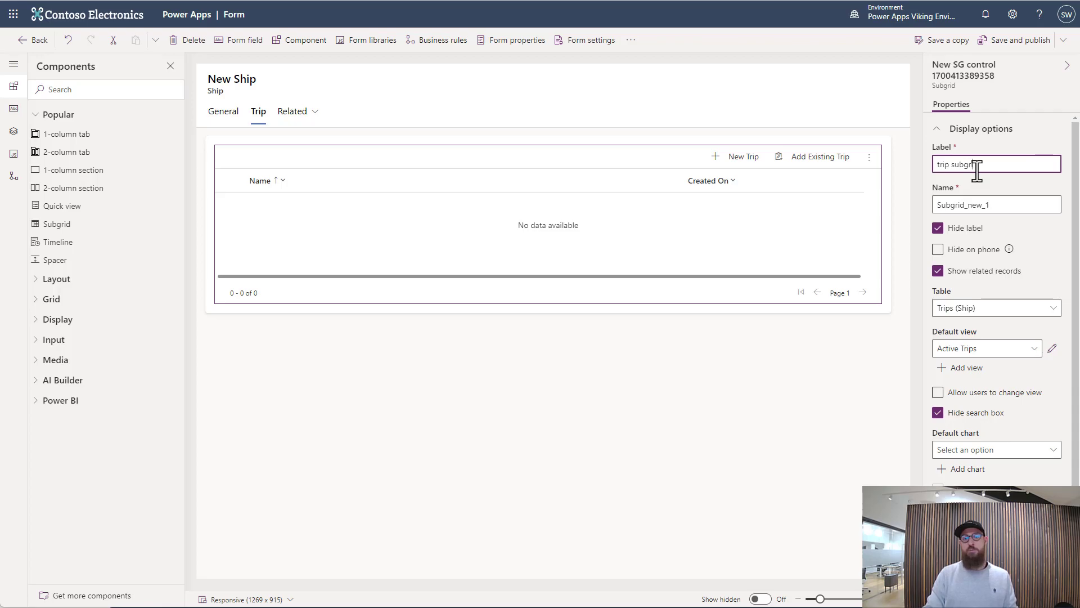
key("ctrl+a")
key("ctrl+c")
double_click(991, 204)
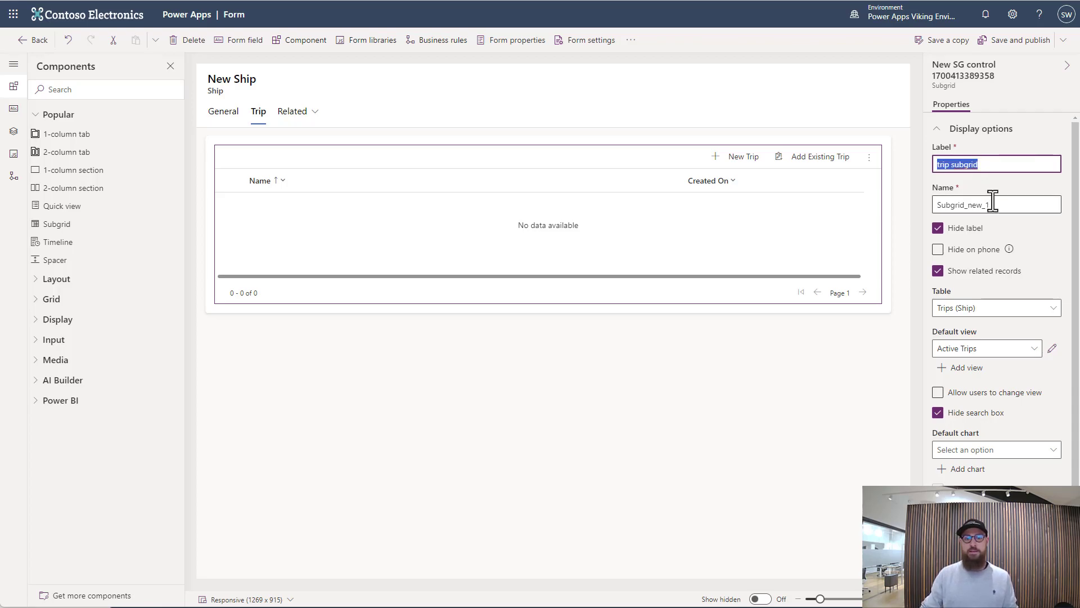
key("ctrl+v")
key("BackSpace")
type("_")
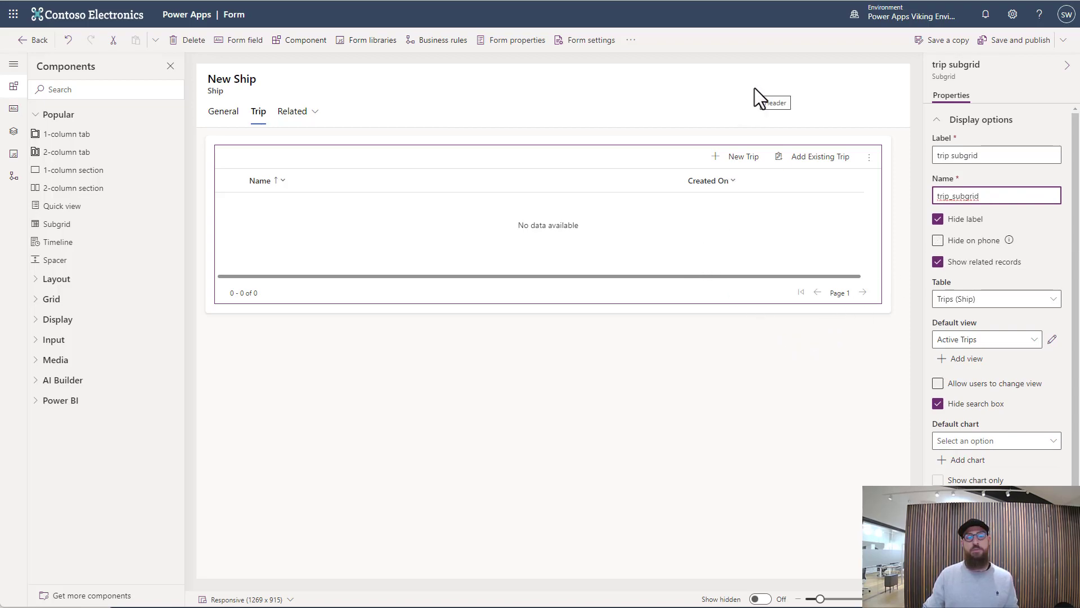
- Set the General tab's name to general_section, save and publish the form, and return to the Ship forms list
left_click(233, 118)
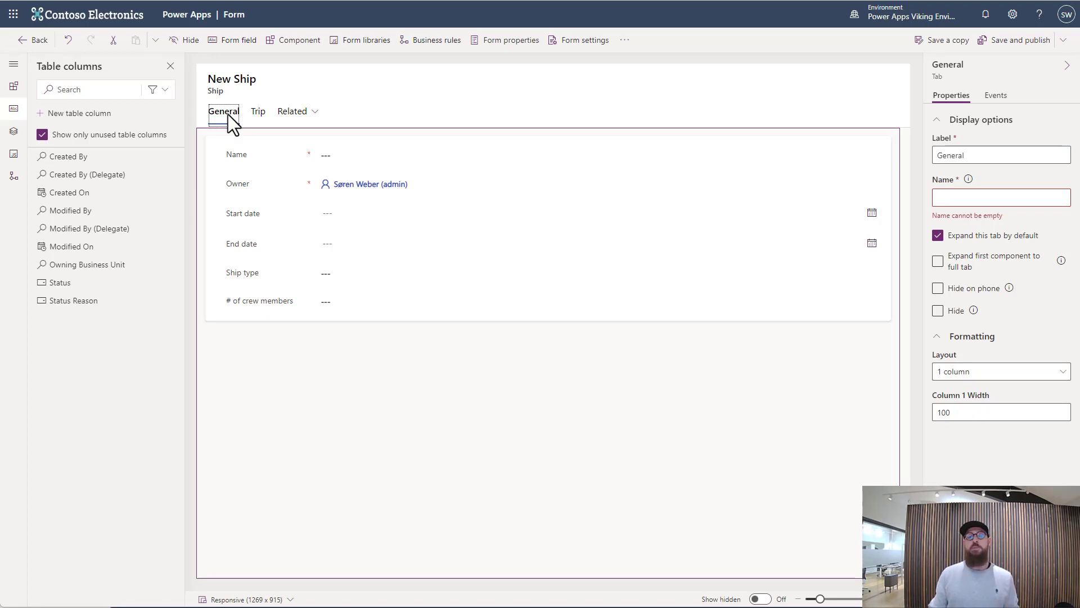
left_click(1016, 45)
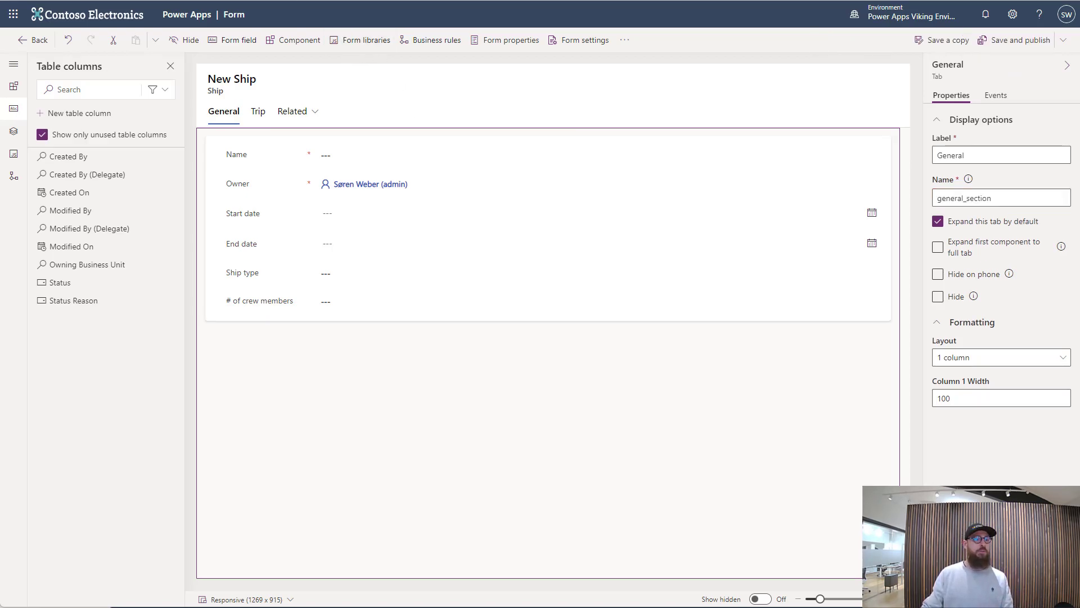
key("ctrl+w")
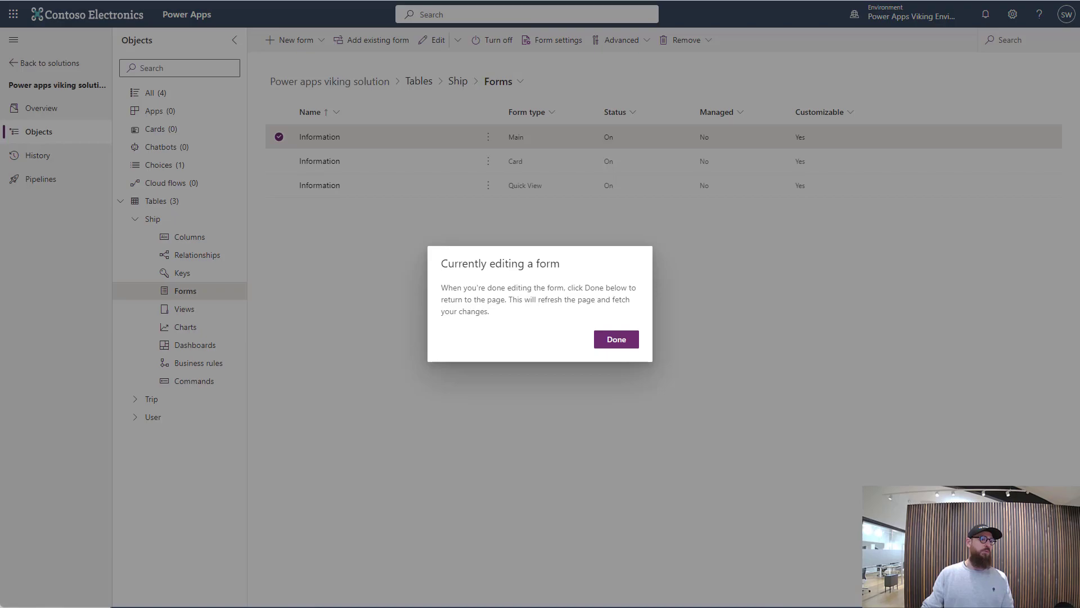
left_click(616, 339)
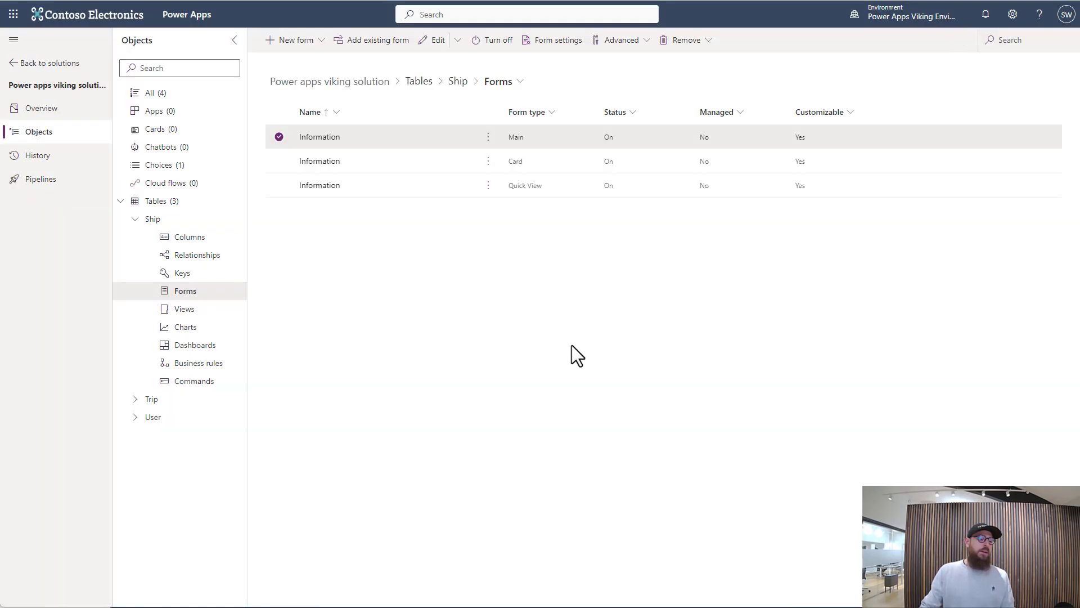
- Add a Start date column to the Trip table with the date-only format and save it
left_click(135, 398)
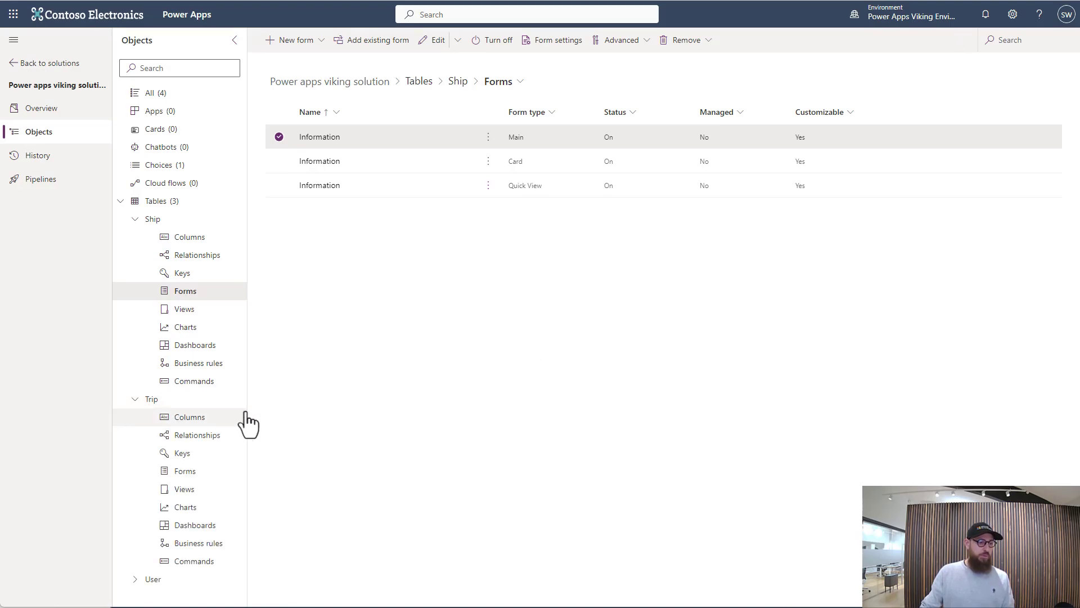
left_click(214, 422)
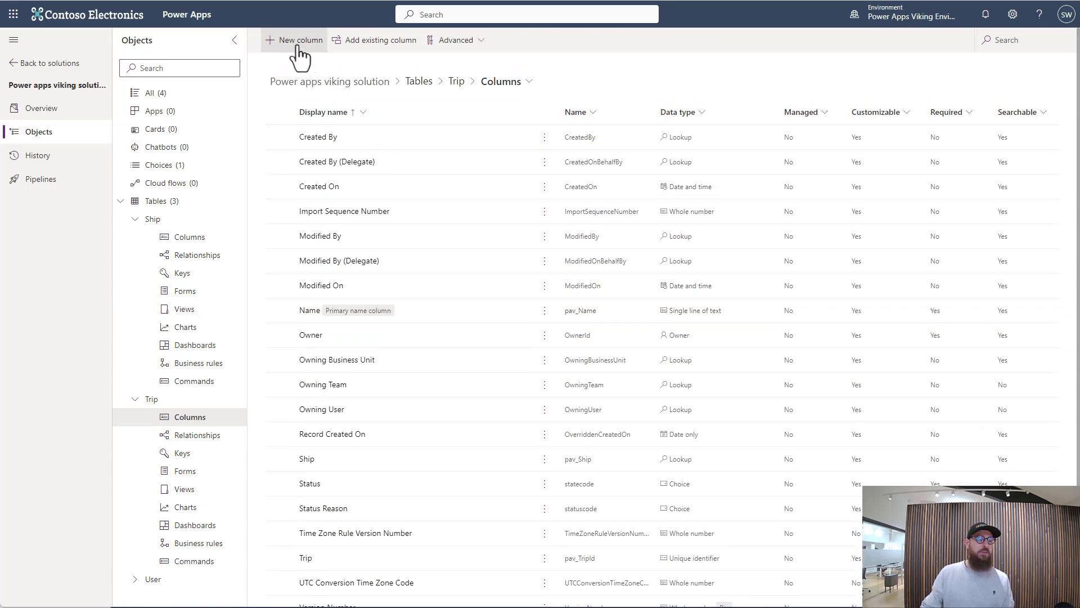
left_click(298, 45)
left_click(816, 89)
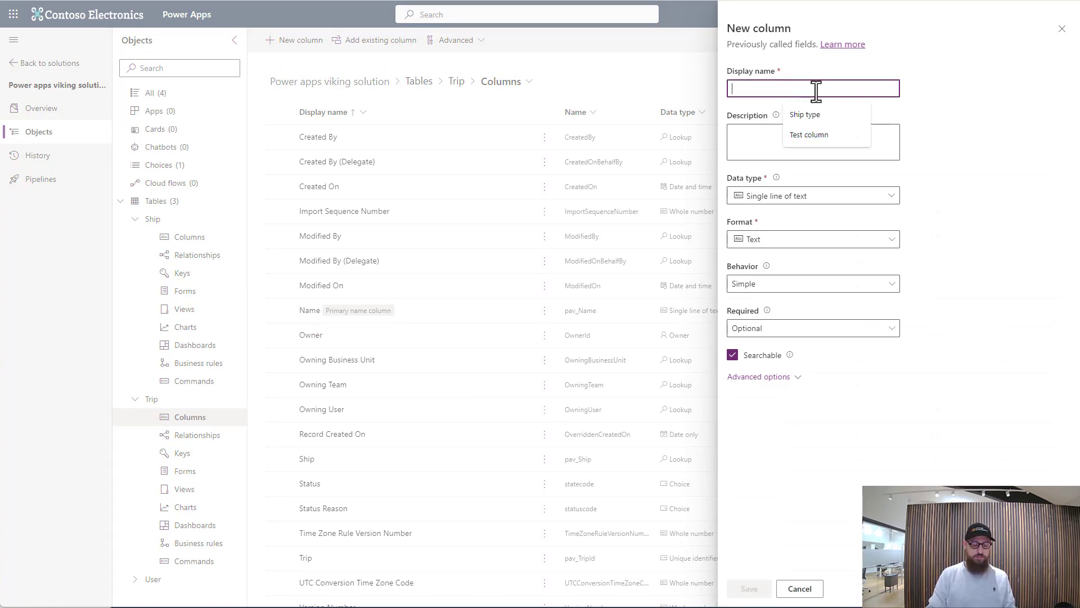
type("Start date")
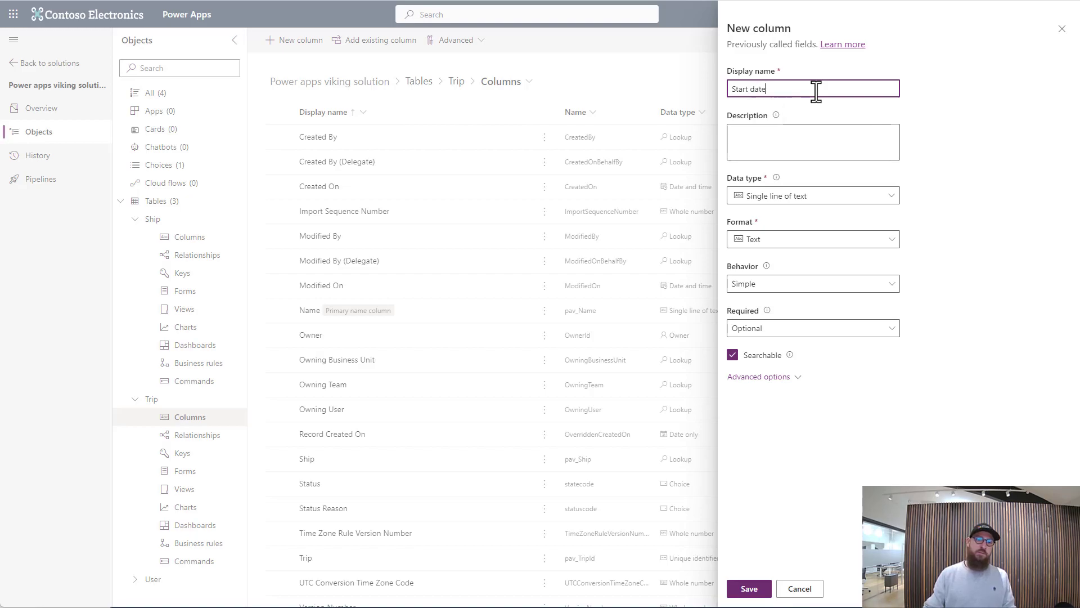
left_click(784, 198)
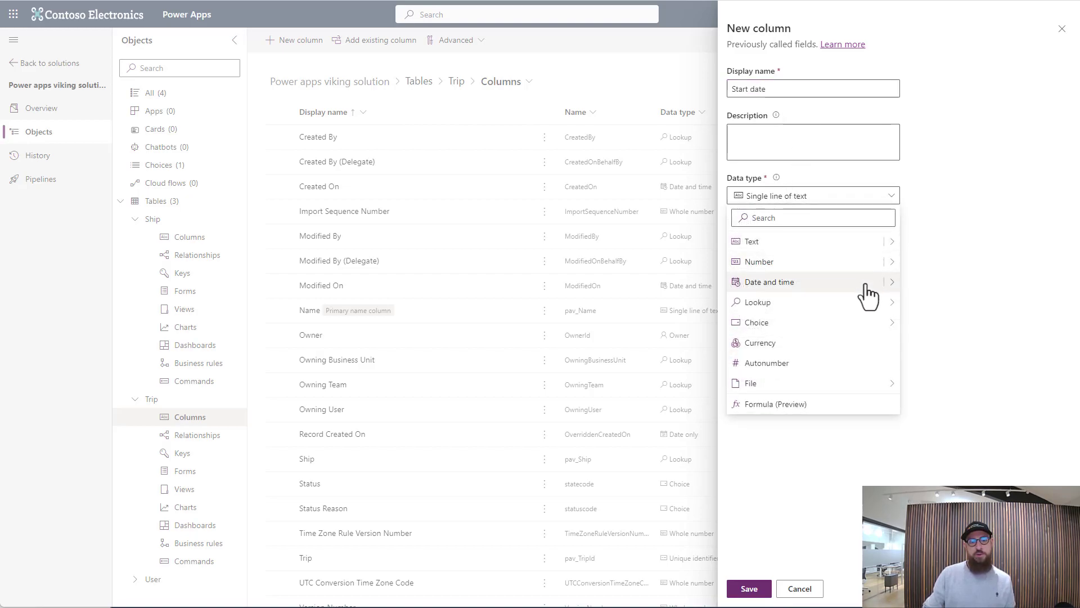
mouse_move(892, 293)
left_click(926, 302)
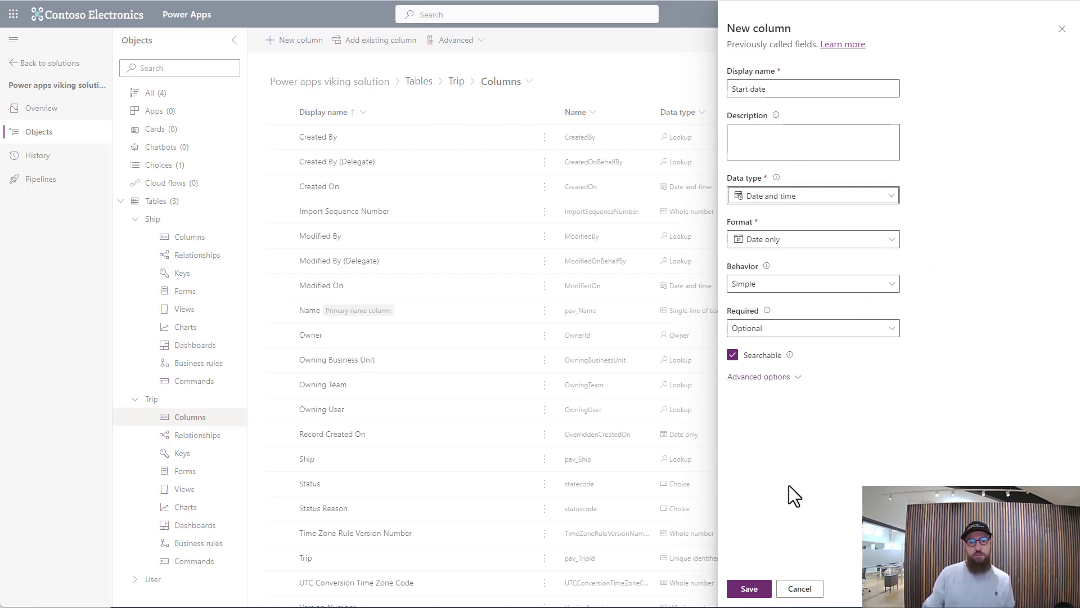
left_click(749, 588)
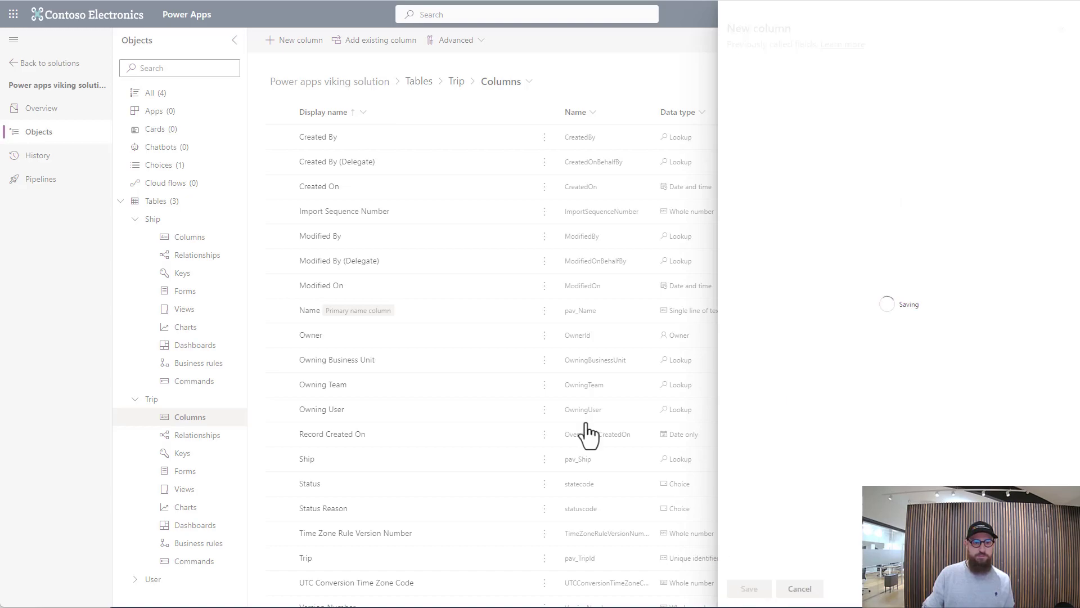
- Add an End date column to the Trip table with data type Date and time and format Date only, and save it
left_click(291, 41)
left_click(829, 89)
type("E")
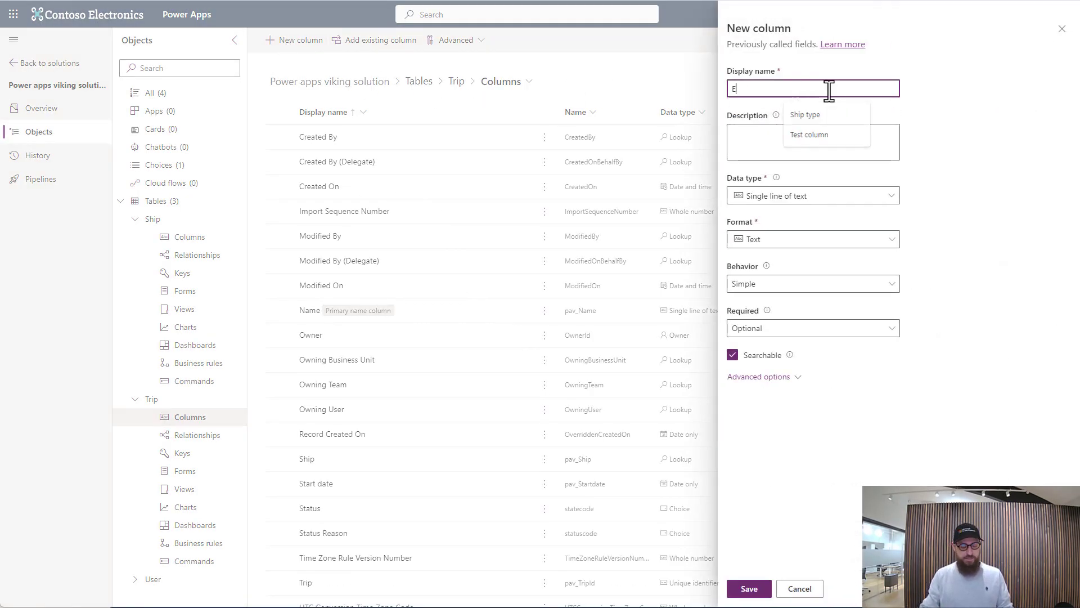
type("nd date")
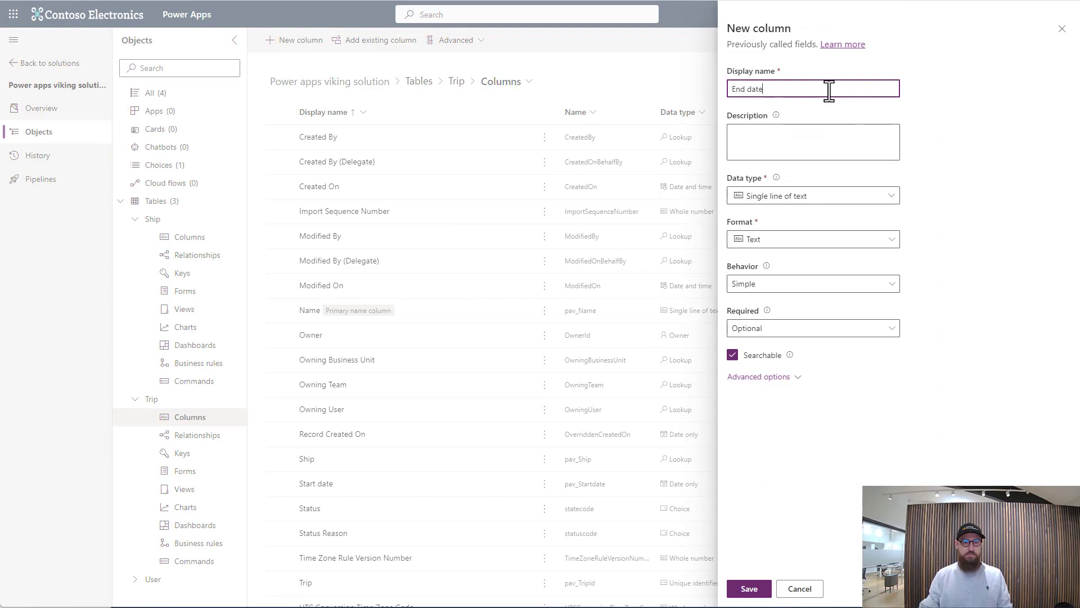
left_click(833, 198)
left_click(872, 280)
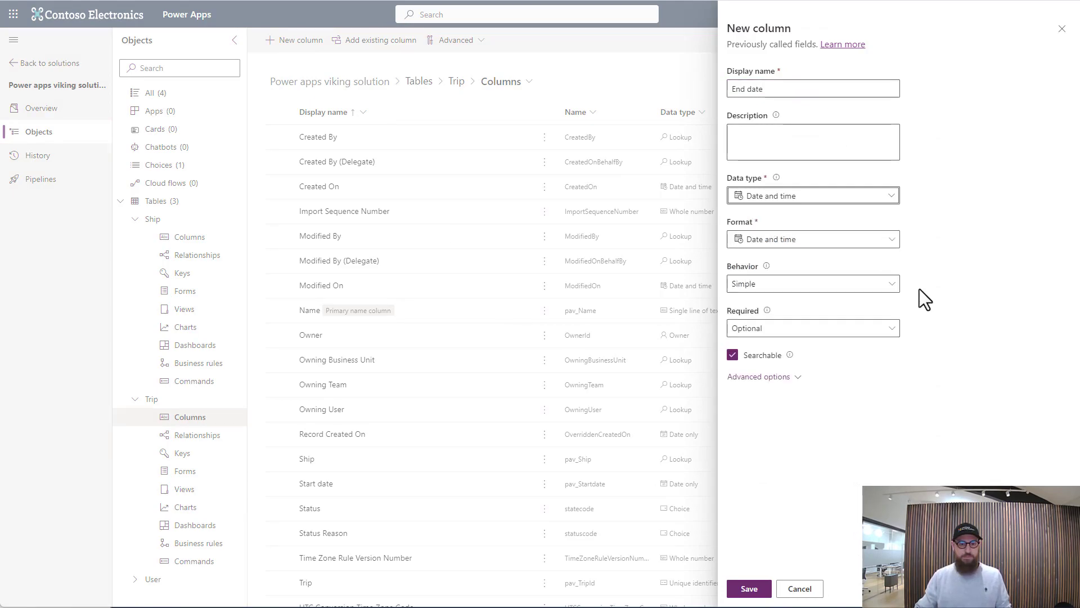
left_click(880, 249)
left_click(799, 281)
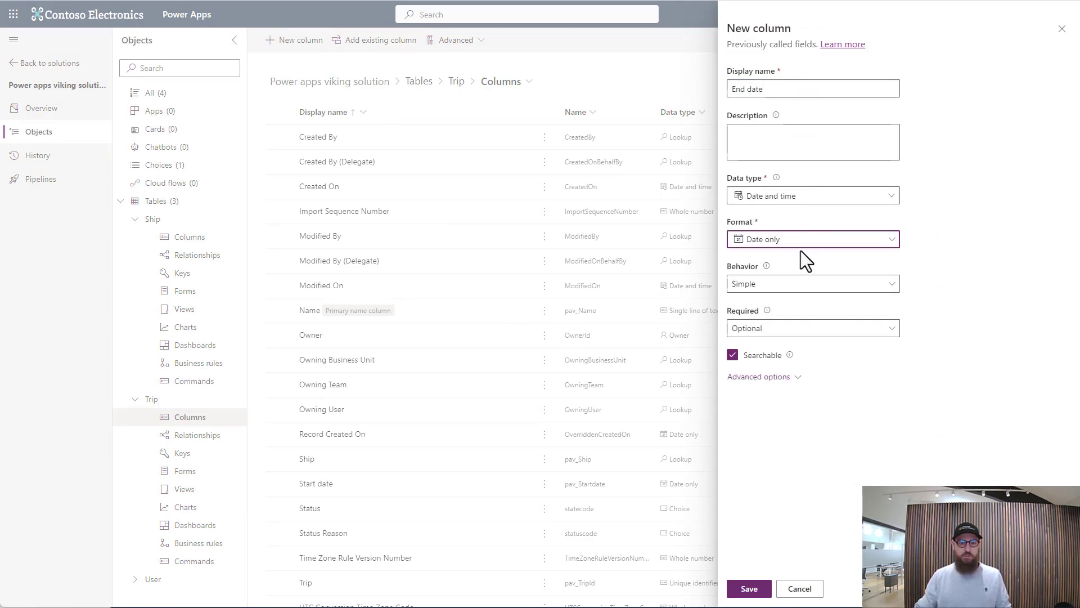
left_click(749, 589)
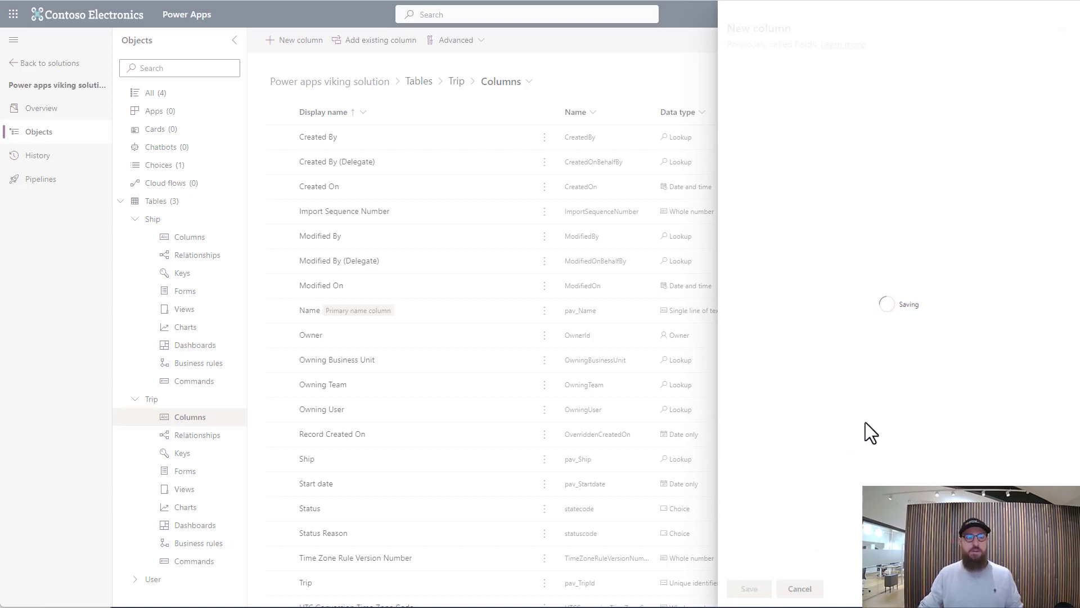
- Open the Trip table's main Information form for editing in a new tab
left_click(508, 84)
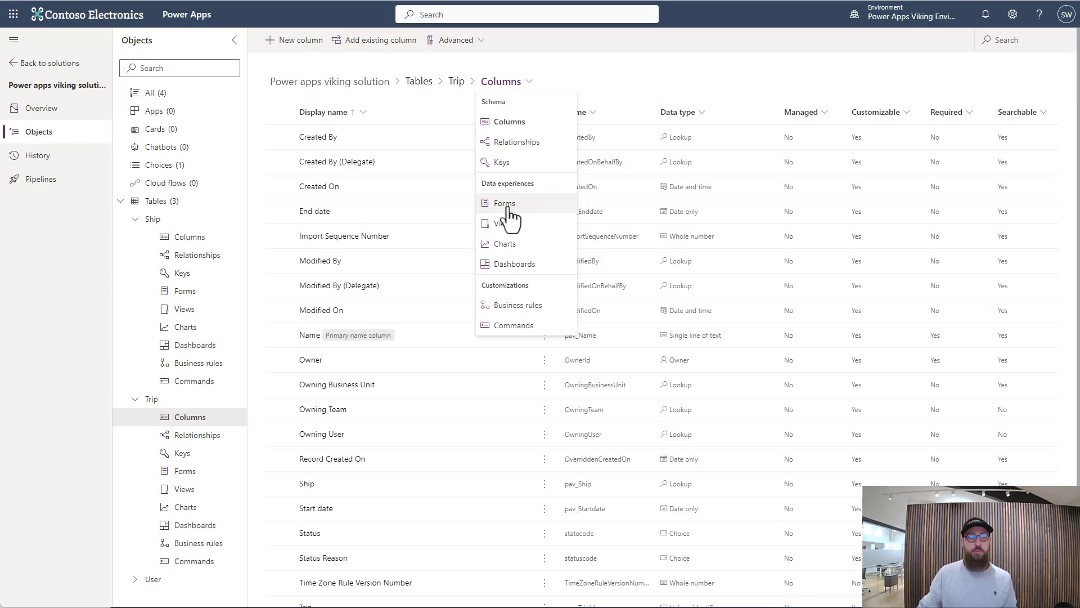
left_click(178, 472)
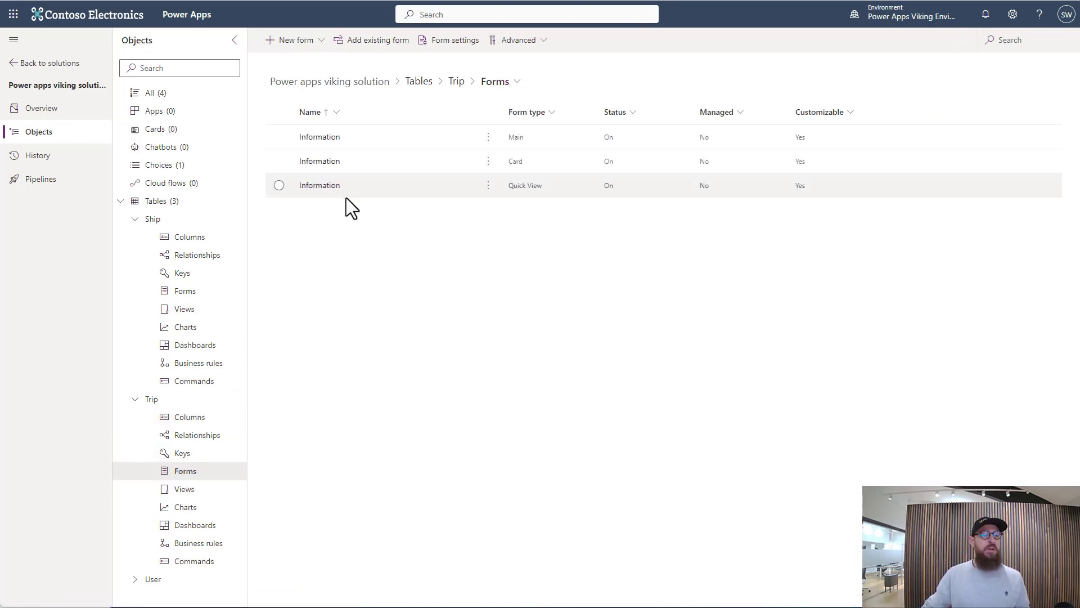
left_click(488, 137)
mouse_move(575, 160)
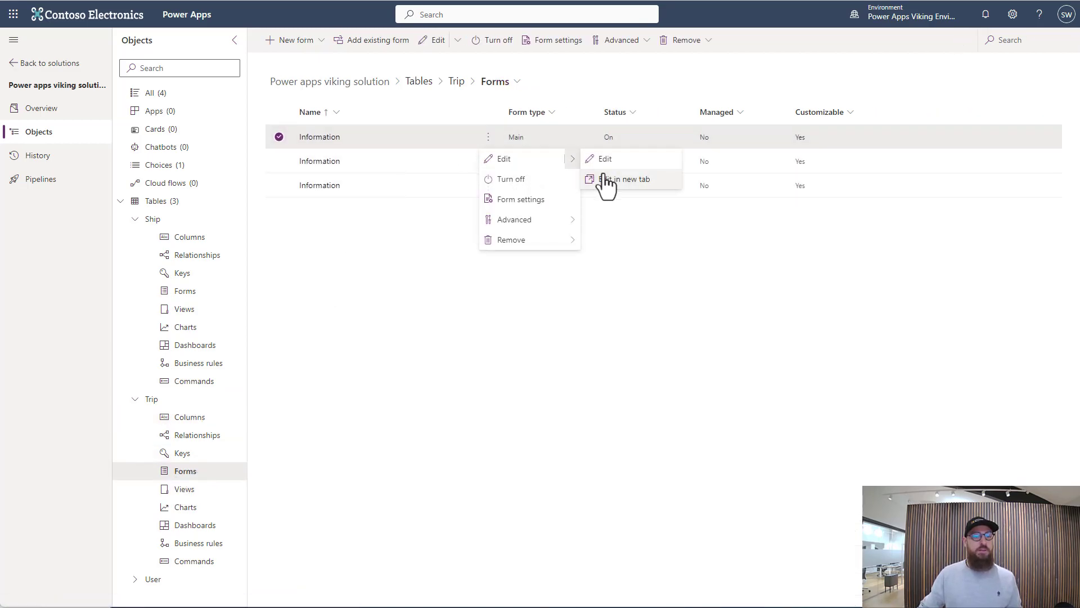
left_click(602, 179)
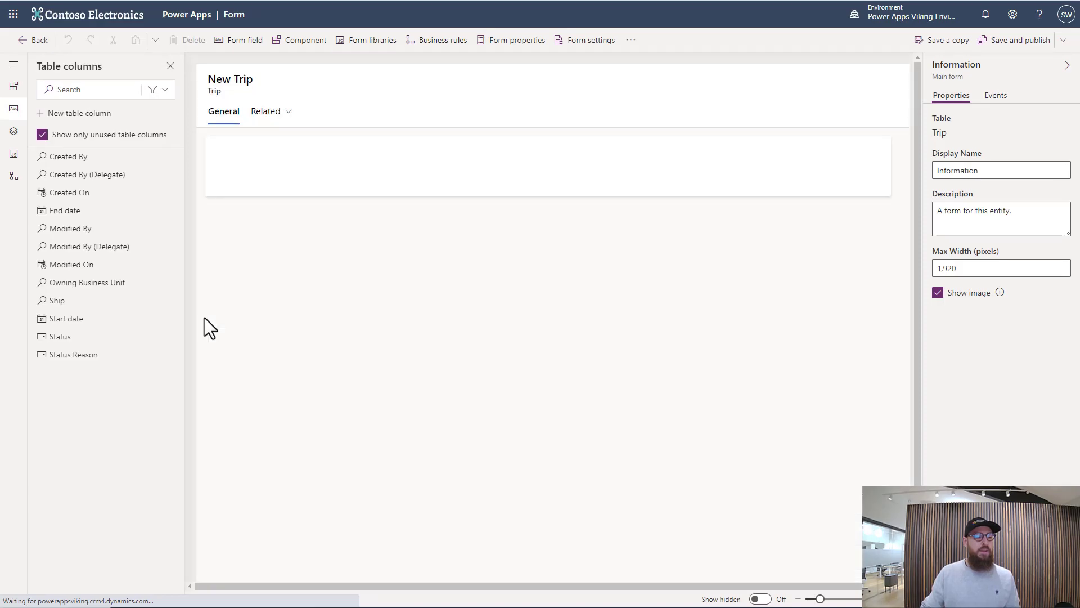
- Add the Start date, End date and Ship columns to the Trip main form, save and publish it, and return to the forms list
left_click(79, 320)
left_click(83, 212)
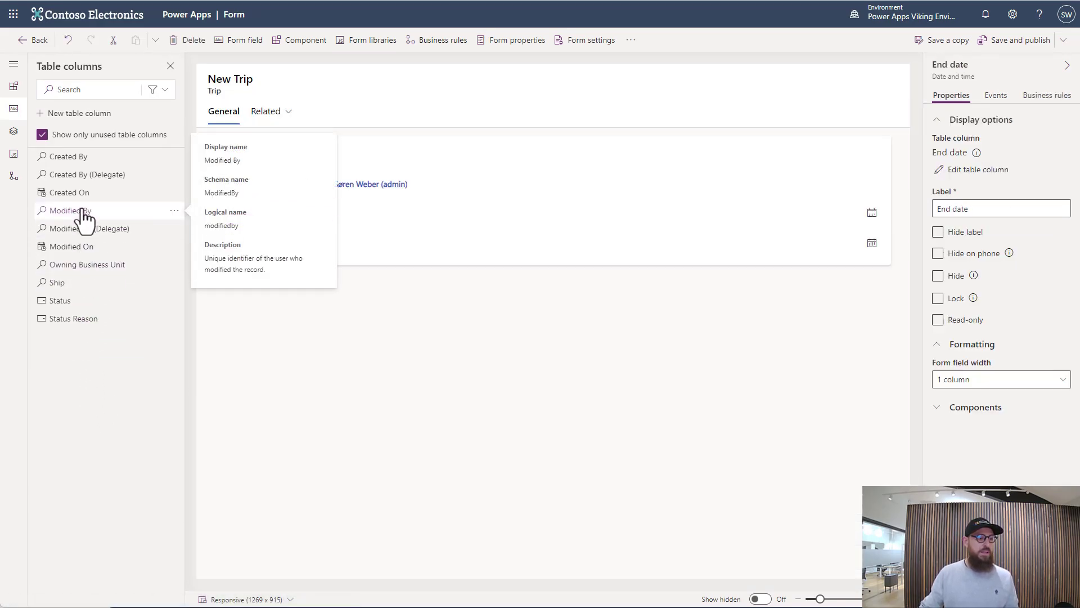
left_click(83, 284)
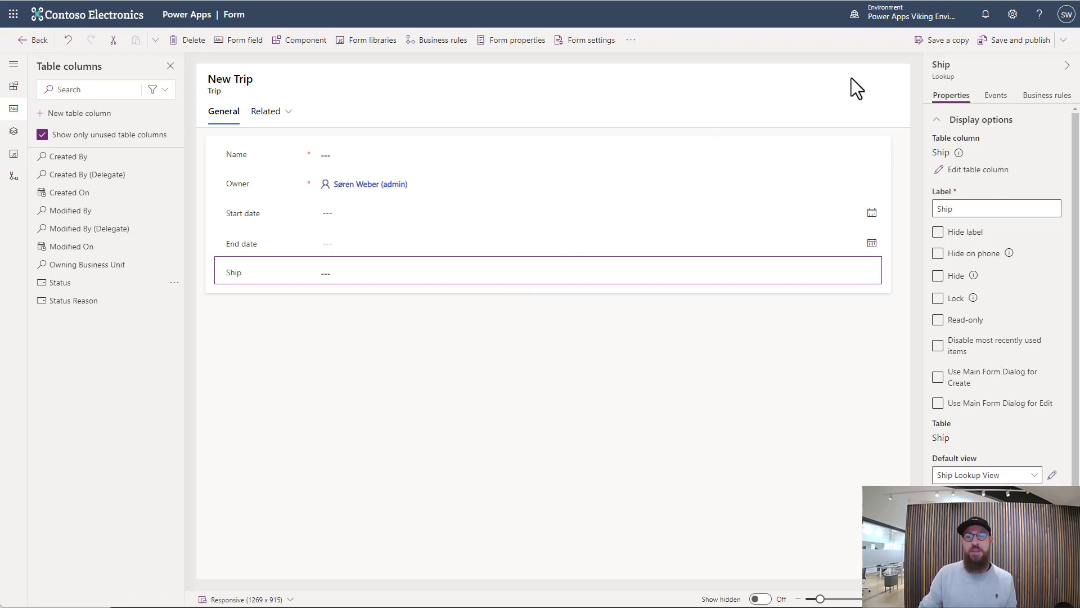
left_click(1010, 46)
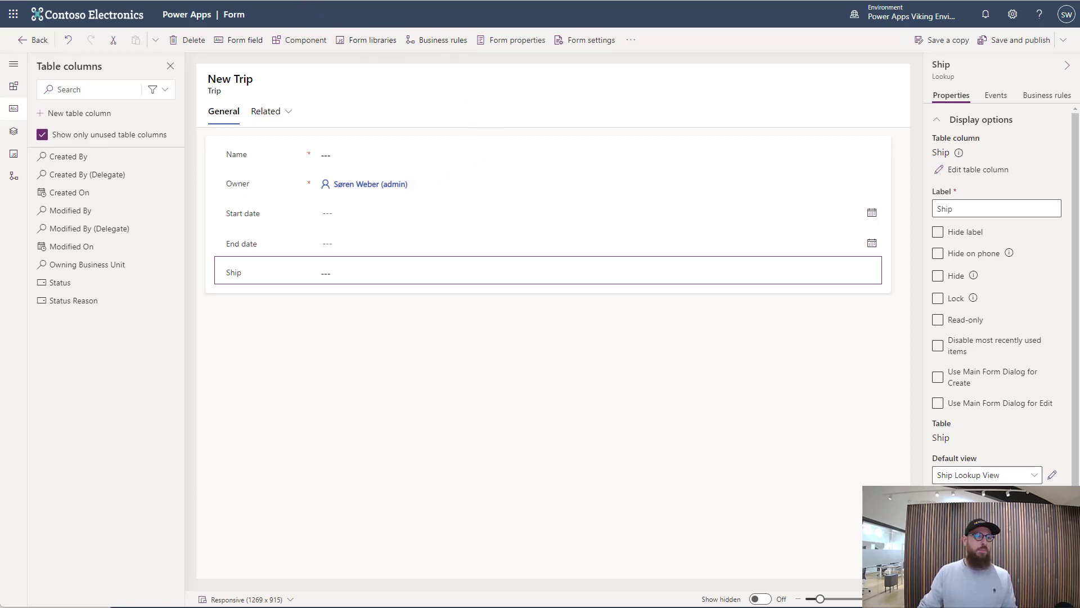
left_click(267, 1)
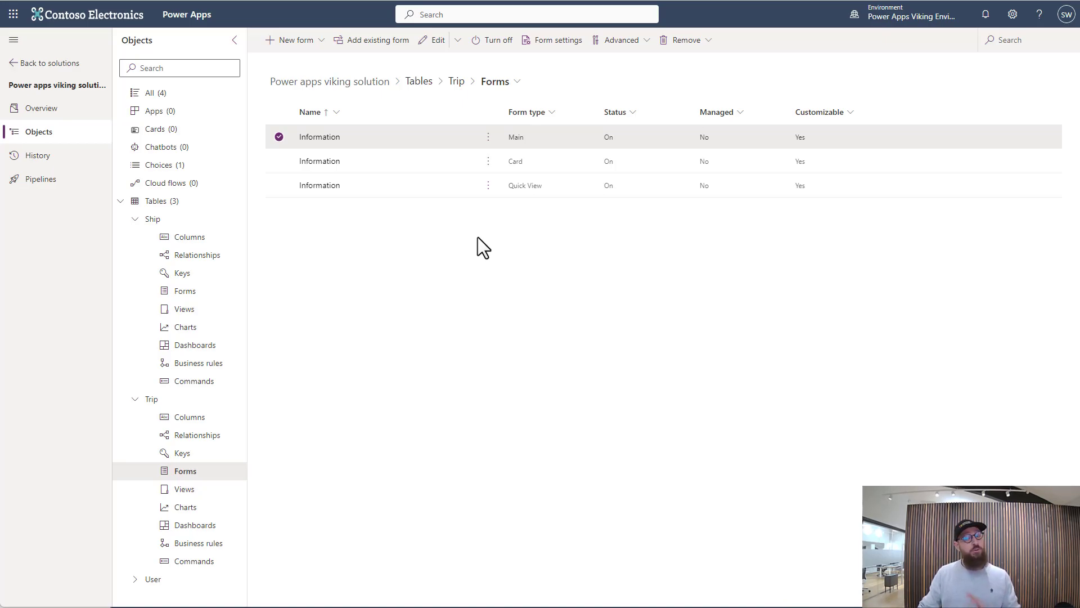
- Enable "Leverage quick-create form if available" in the Trip table's advanced properties and save the table
left_click(457, 90)
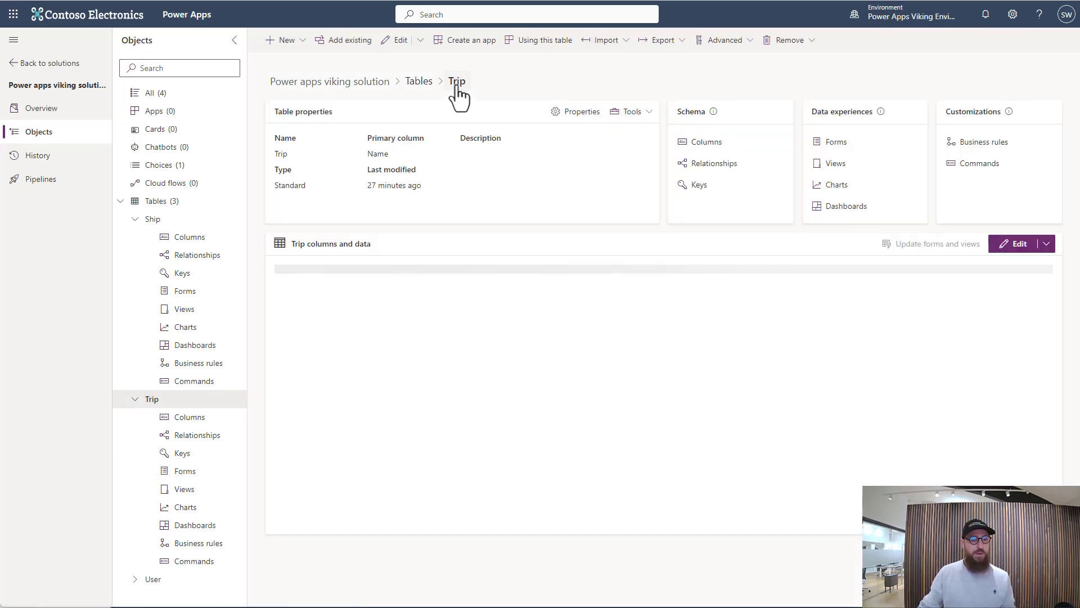
left_click(573, 112)
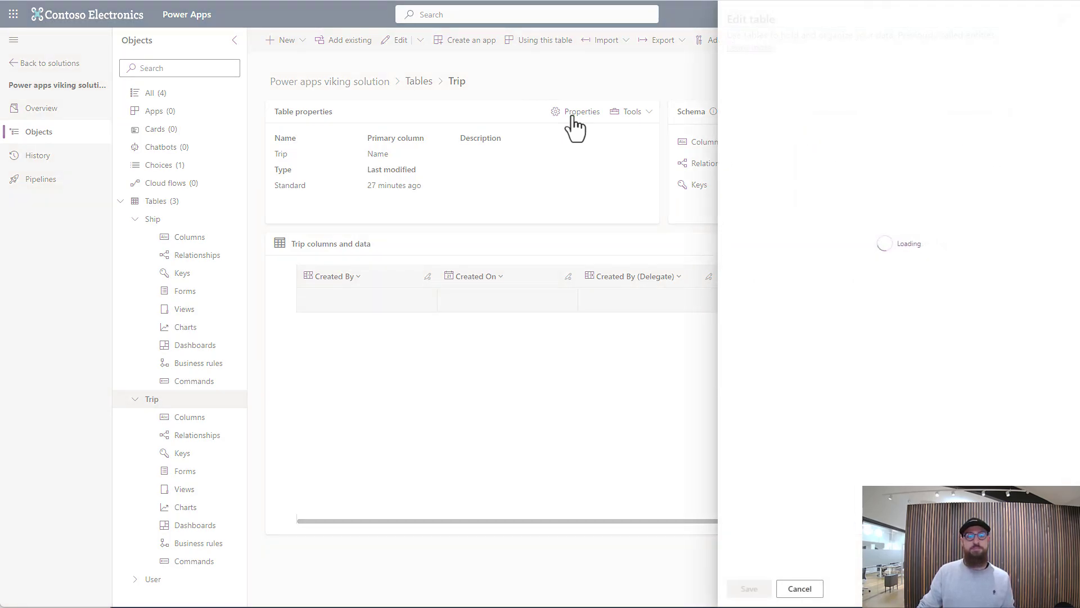
left_click(764, 264)
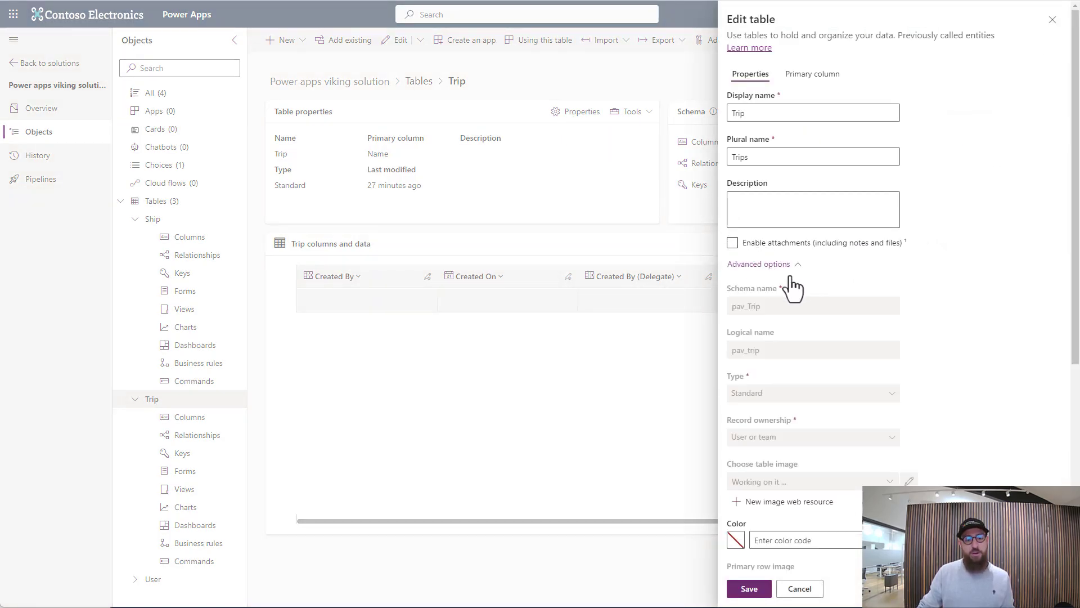
scroll(791, 279, "down", 1)
scroll(791, 277, "down", 5)
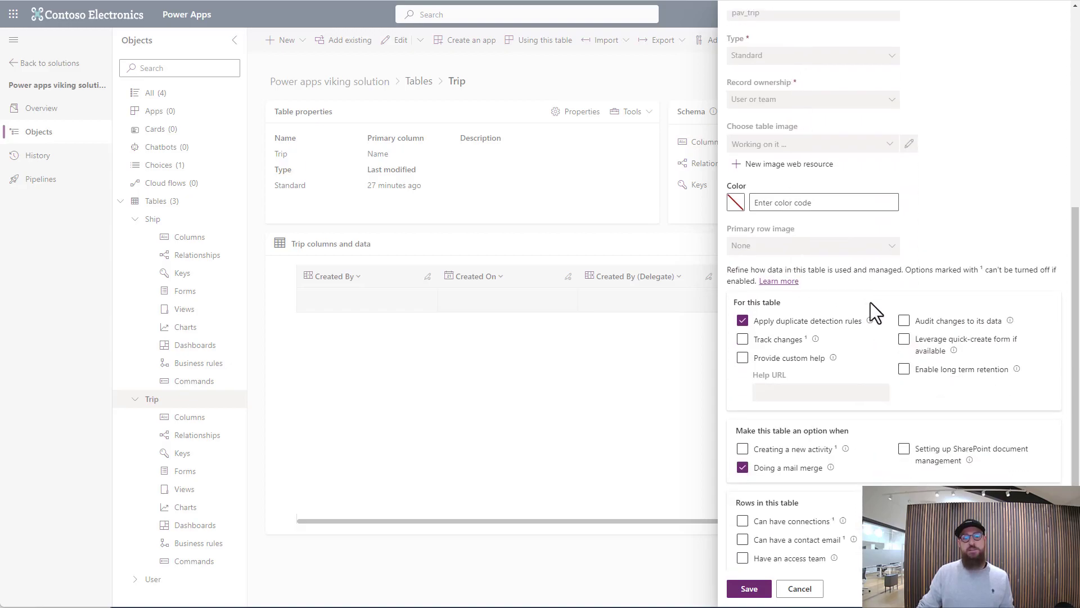
left_click(903, 340)
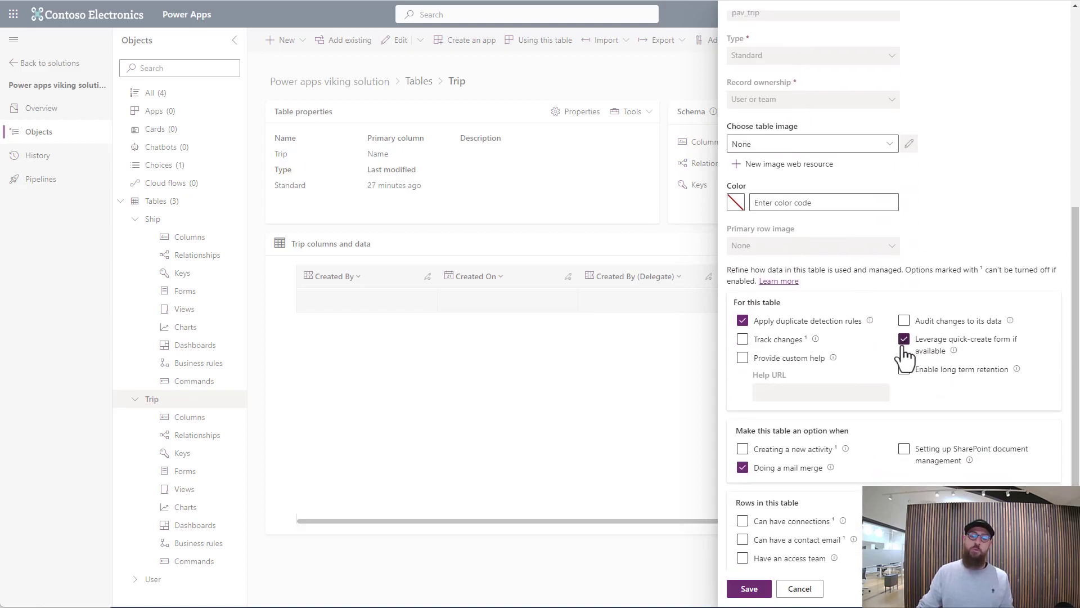
left_click(749, 588)
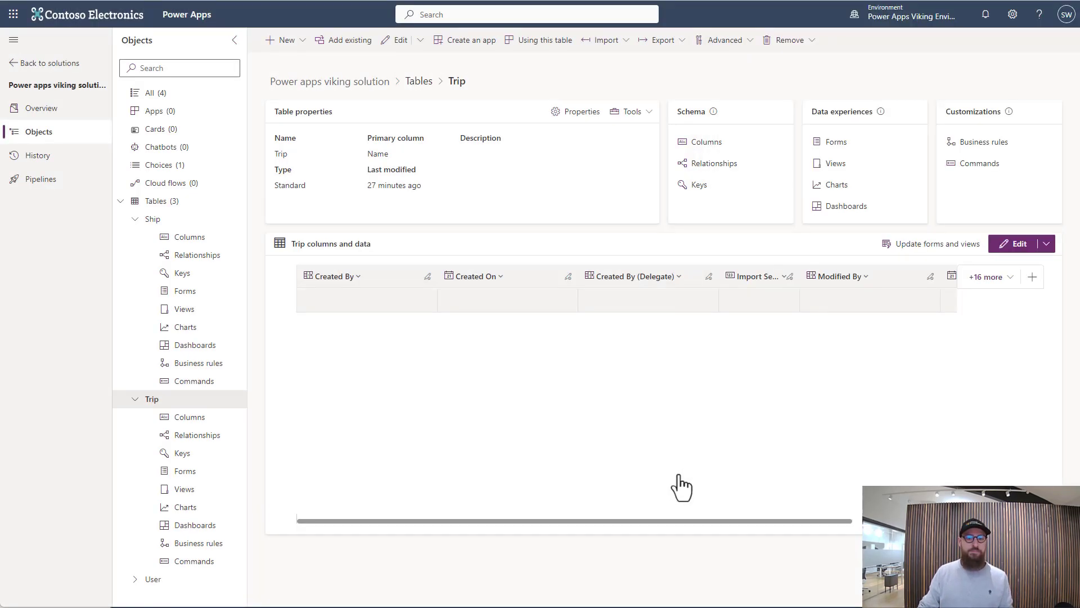
- Create a new Quick Create form for the Trip table
left_click(830, 145)
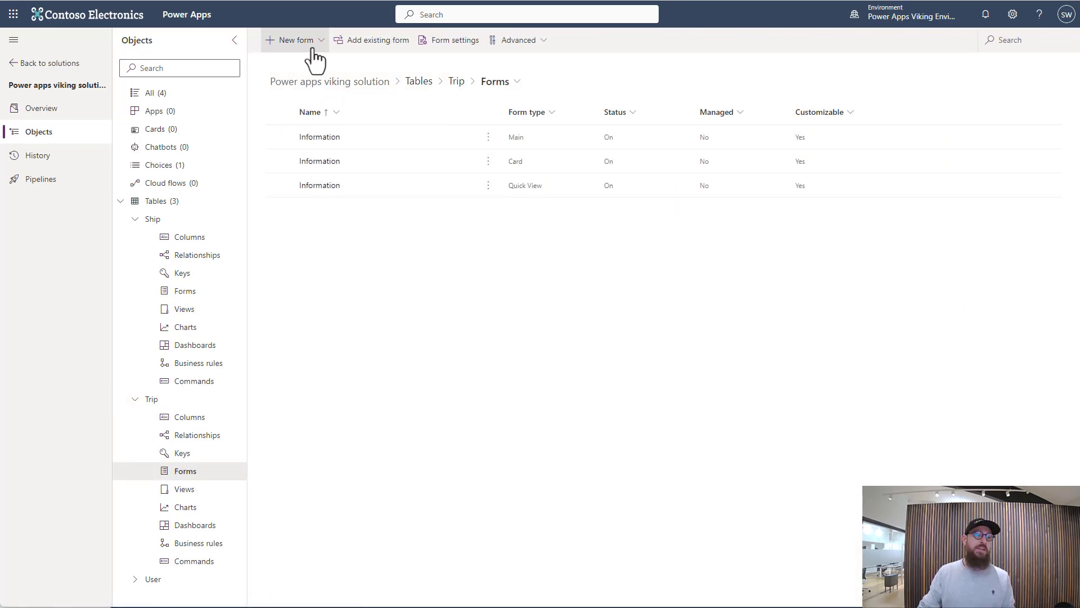
left_click(315, 58)
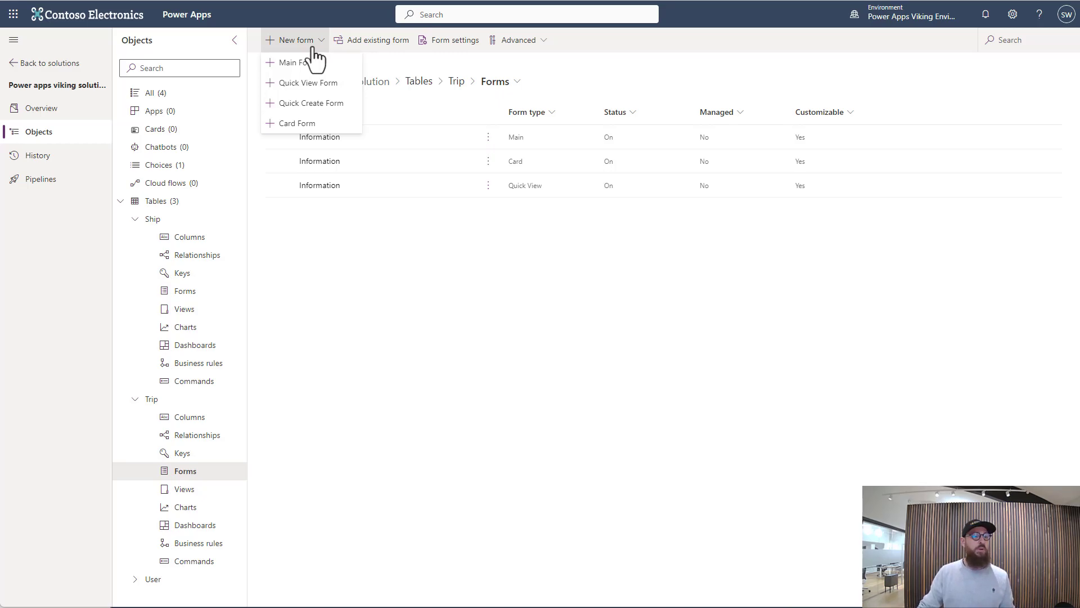
left_click(329, 103)
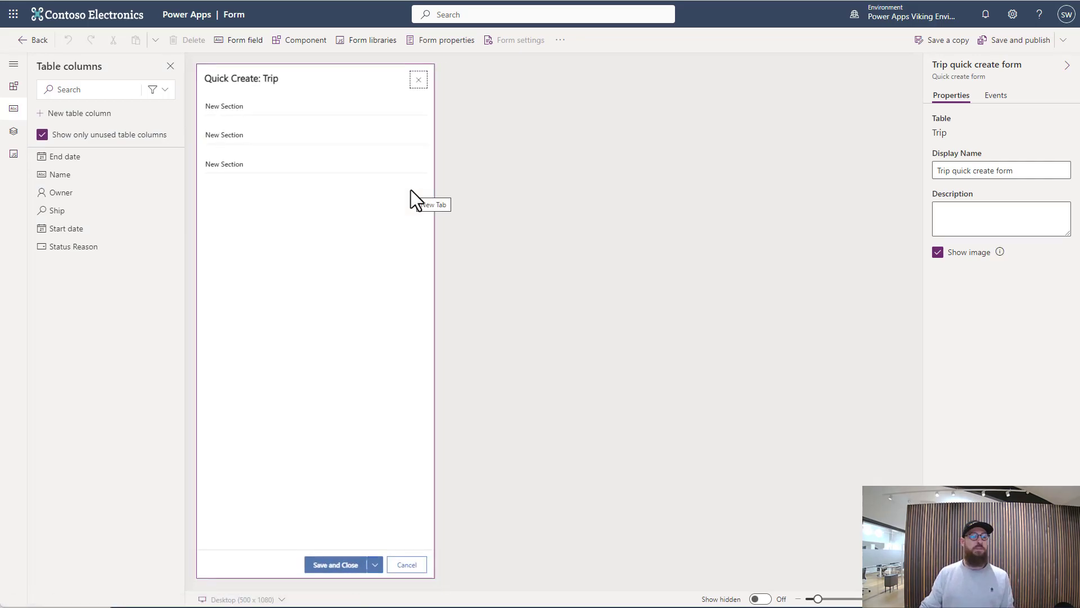
- Add the Name, Start date, End date and Ship columns to the first section of the quick create form
left_click(230, 109)
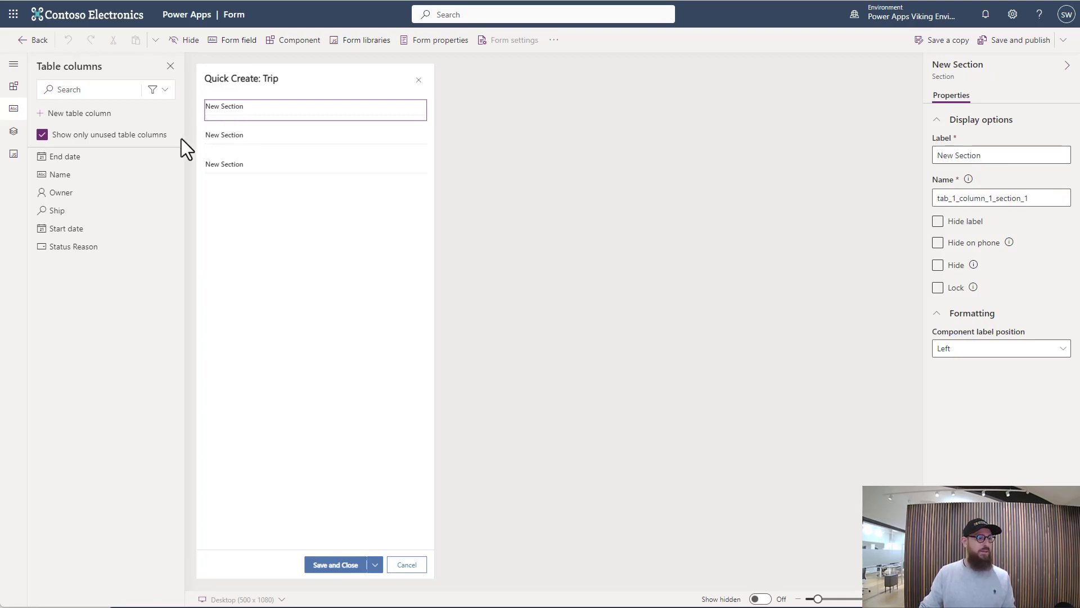
left_click(74, 187)
left_click(74, 219)
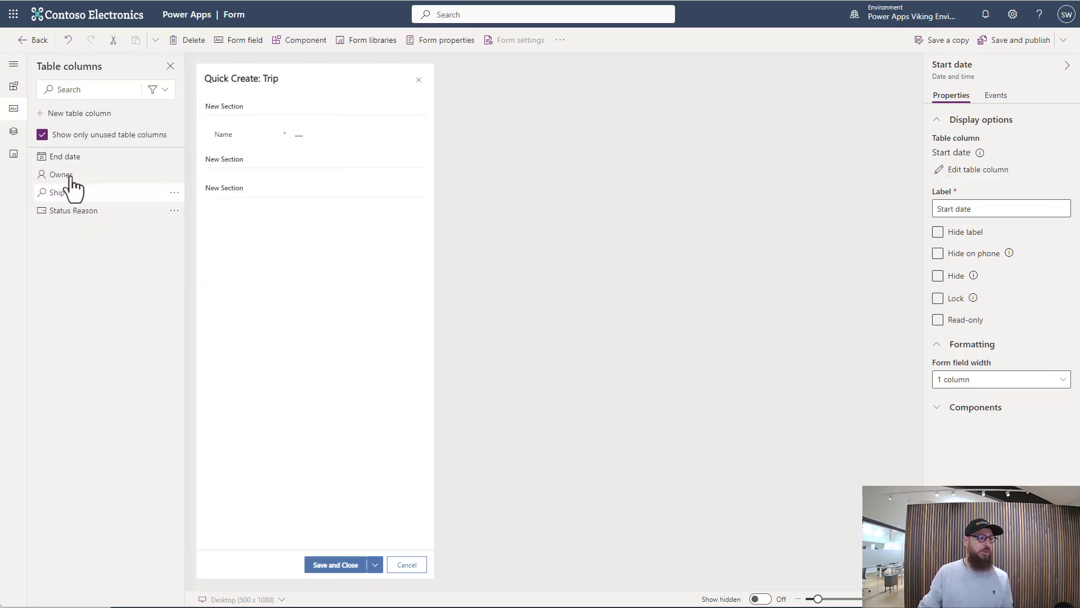
left_click(66, 157)
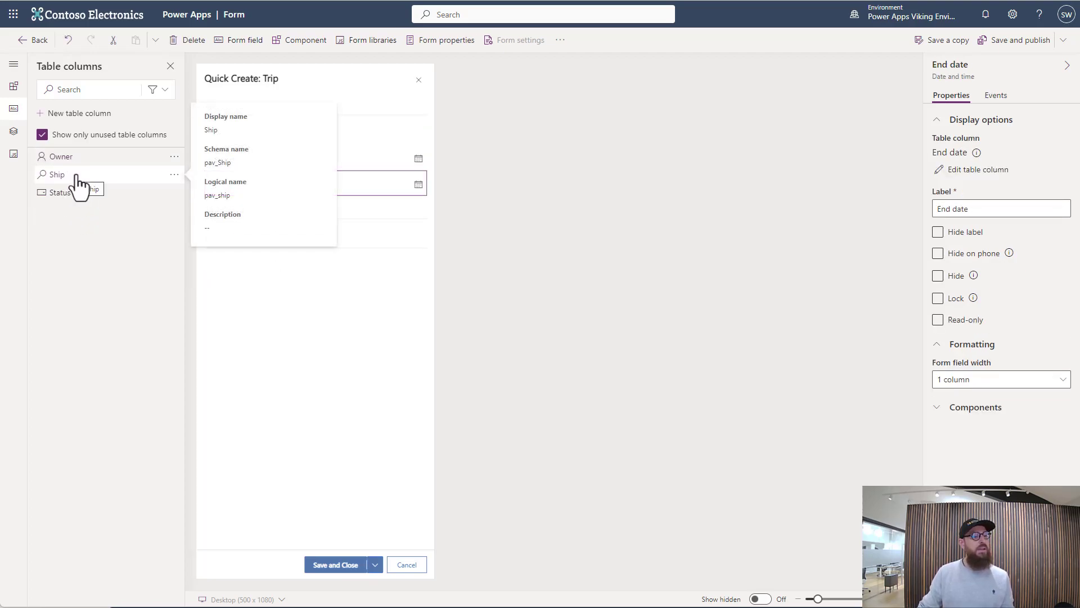
left_click(78, 179)
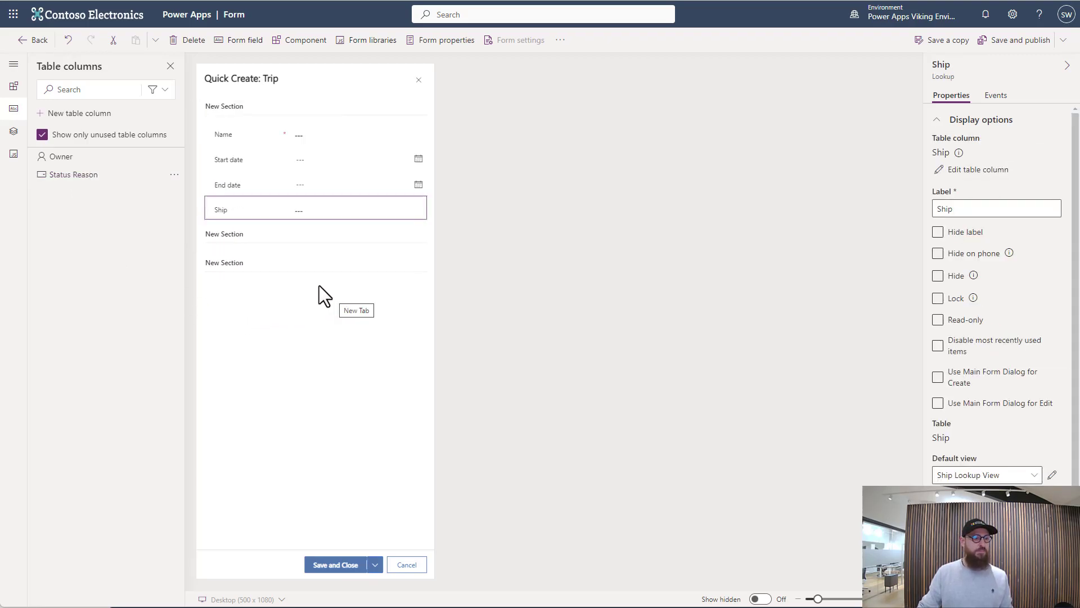
- Hide the two empty sections below the Ship field on the Trip quick create form
left_click(251, 239)
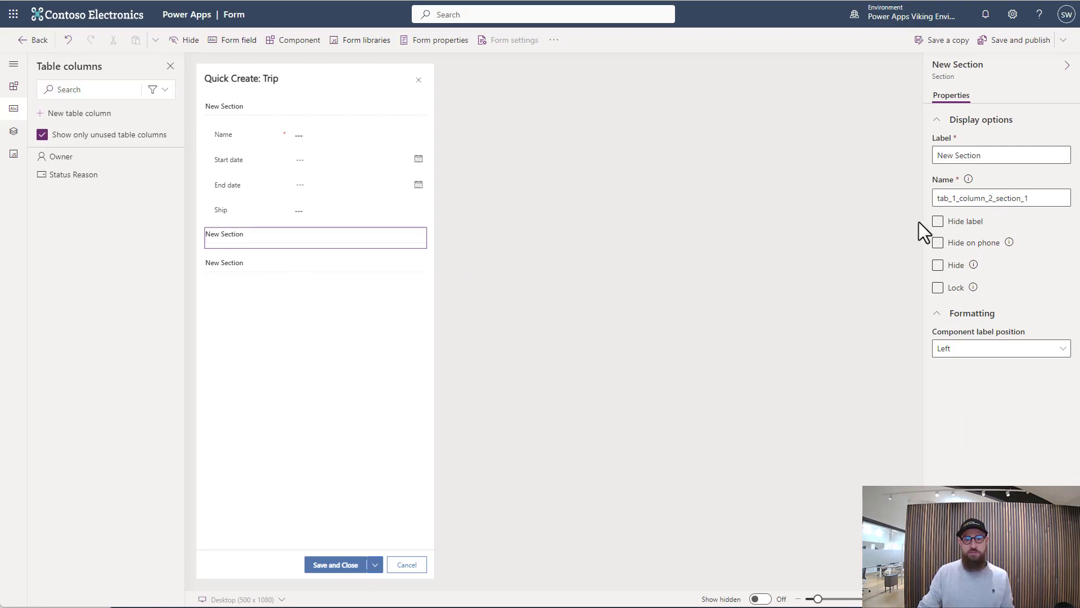
left_click(945, 263)
left_click(263, 234)
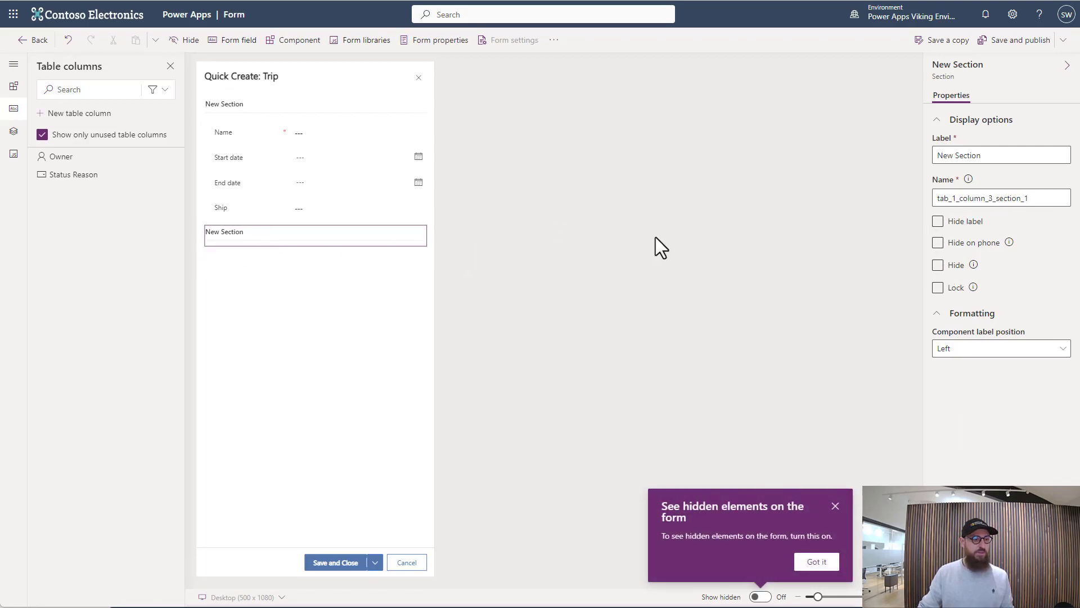
left_click(937, 265)
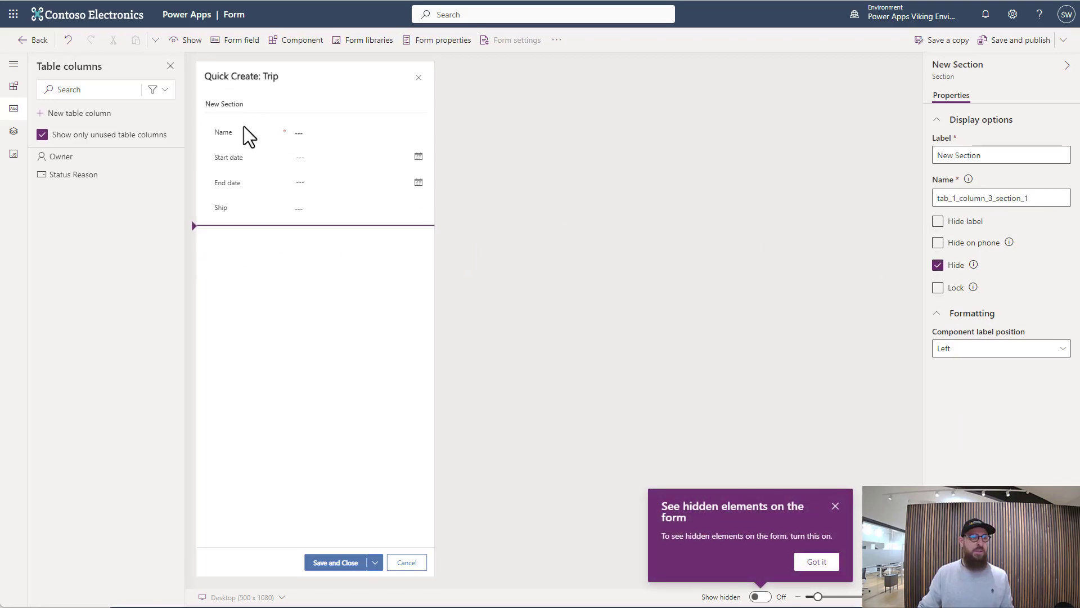
- Change the label of the section holding the Name, date and Ship fields to "Trip overview"
left_click(228, 106)
left_click(994, 155)
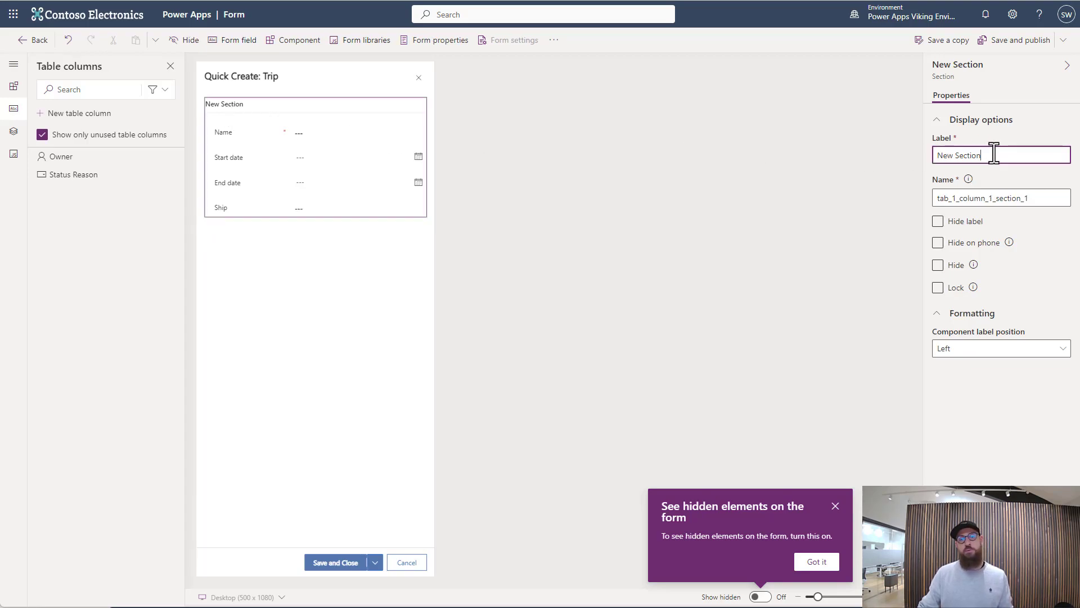
triple_click(994, 154)
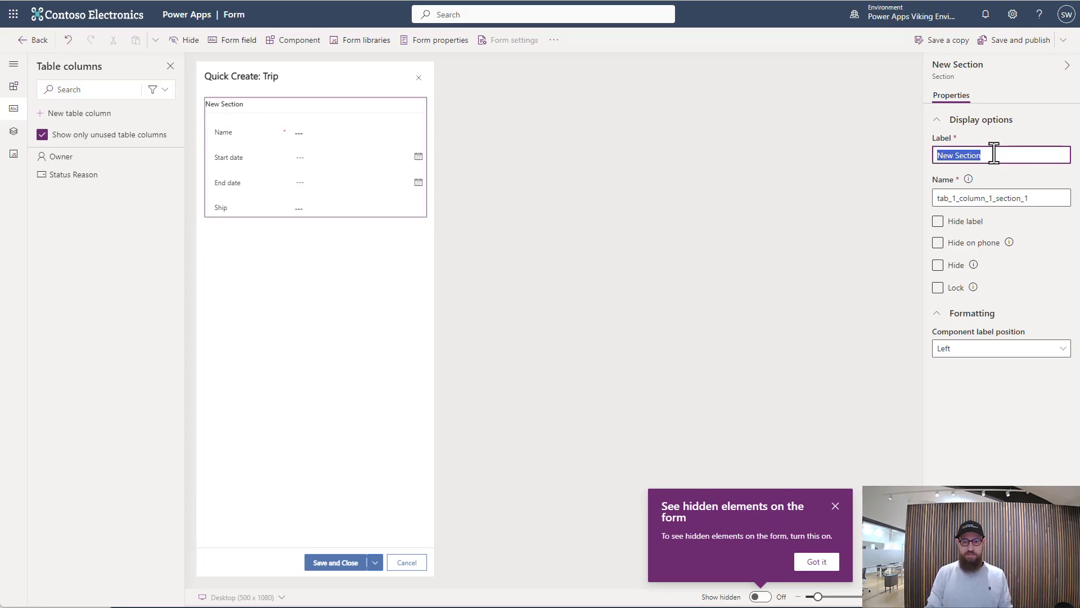
type("Trip")
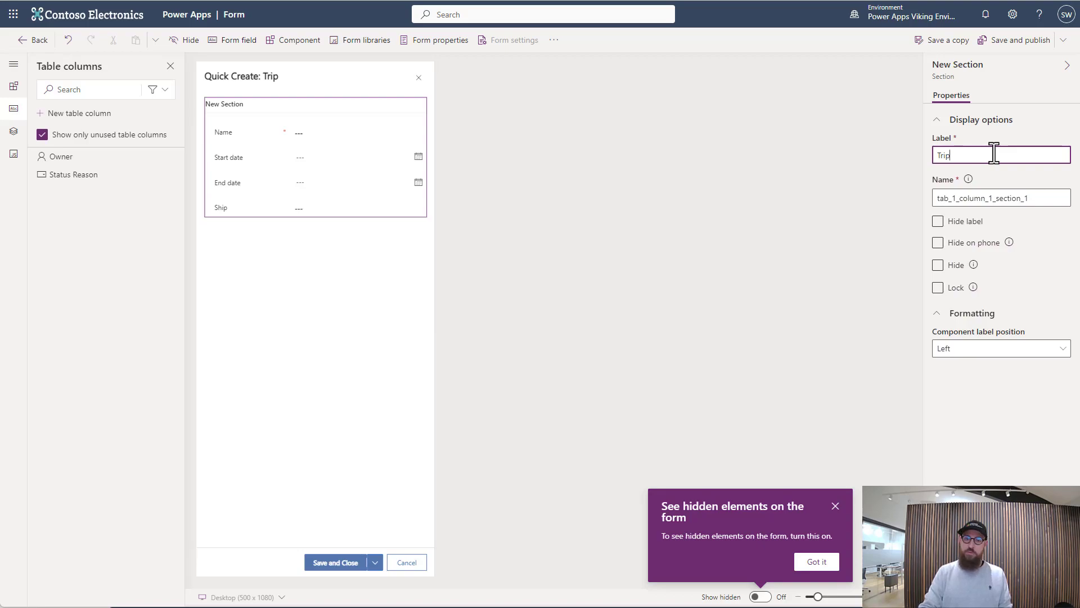
type(" overview")
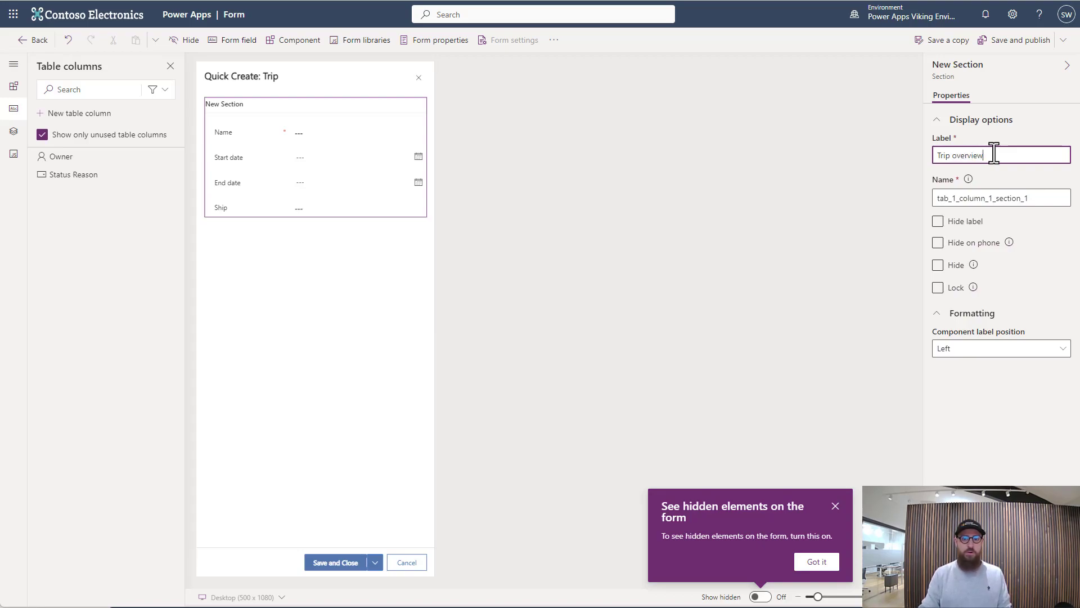
- Set the section's Name property to "Trip_overview", reusing the label text with an underscore instead of the space
triple_click(994, 155)
key("ctrl+c")
triple_click(991, 198)
key("ctrl+v")
key("BackSpace")
type("_")
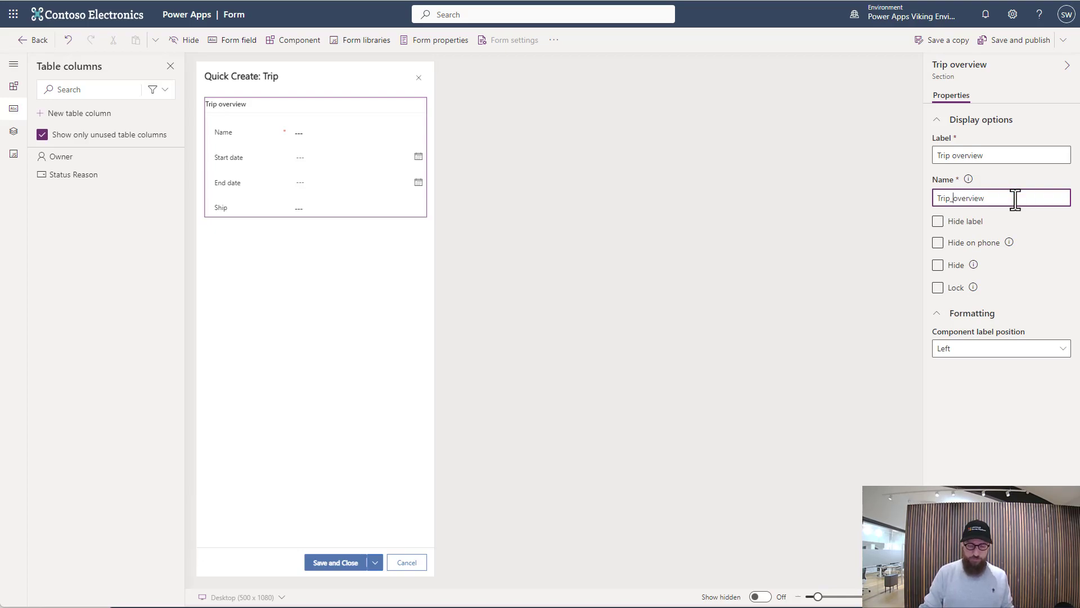
- Save and publish the Trip quick create form and return to the Trip table's forms list
left_click(442, 277)
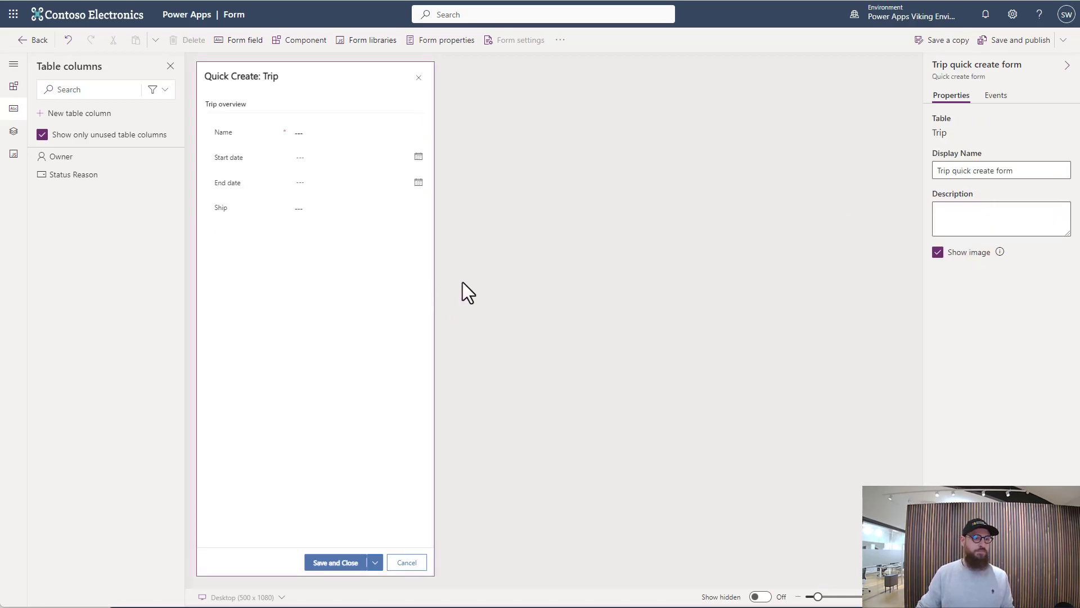
left_click(1009, 40)
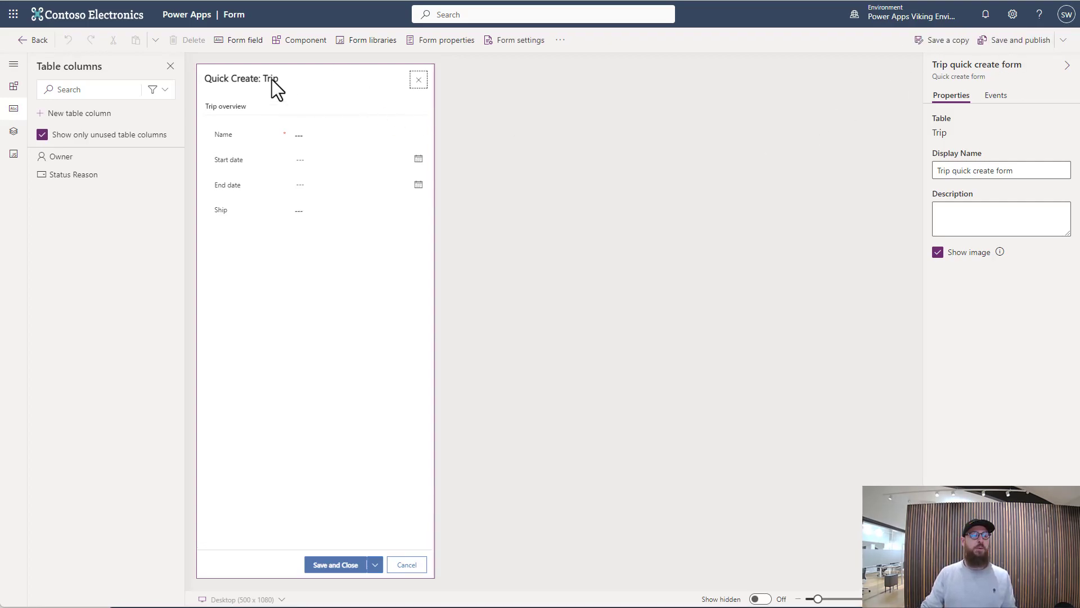
left_click(36, 42)
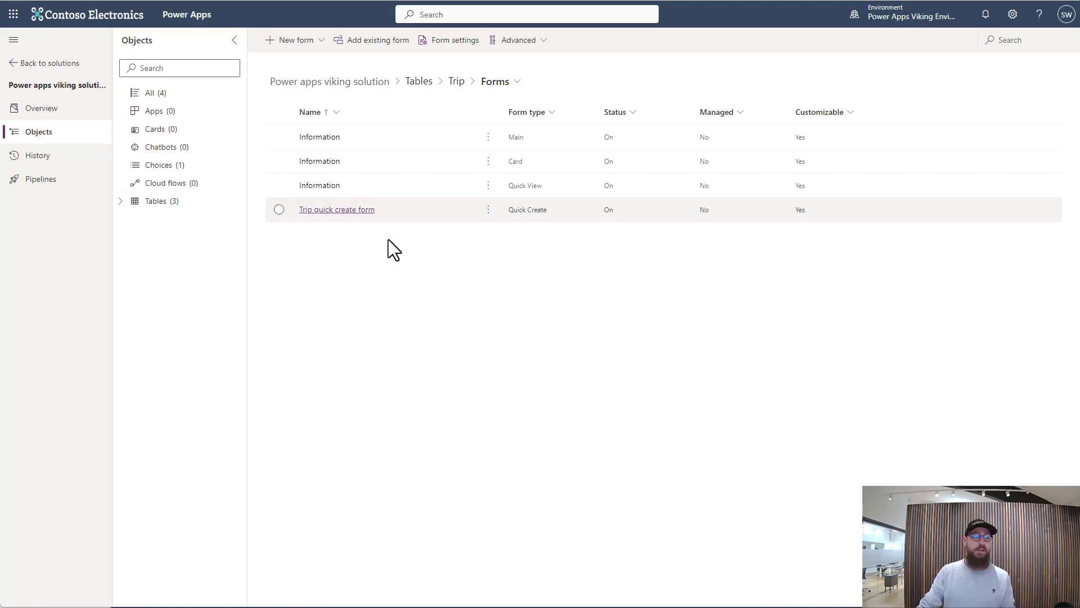